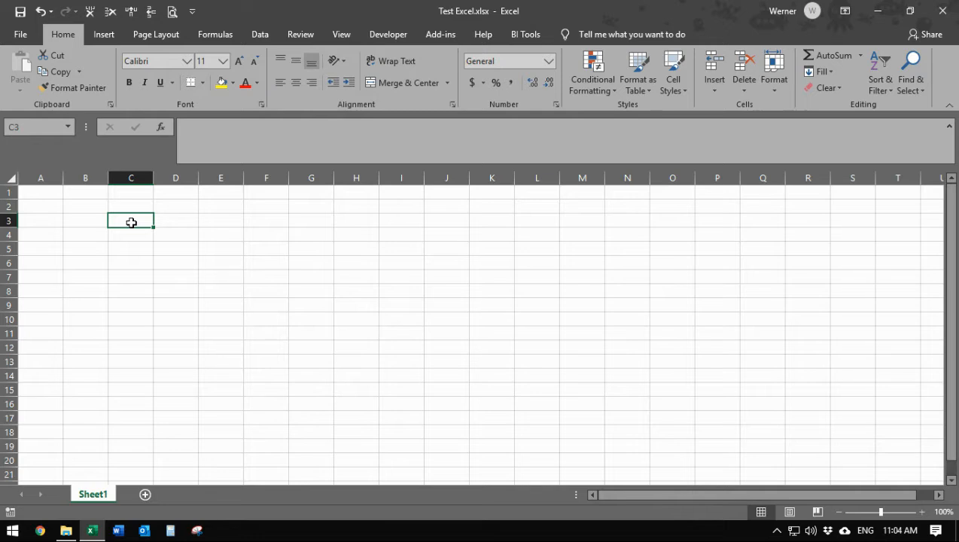
Enter the word Protect into cell C3 of Sheet1.
type("Protex")
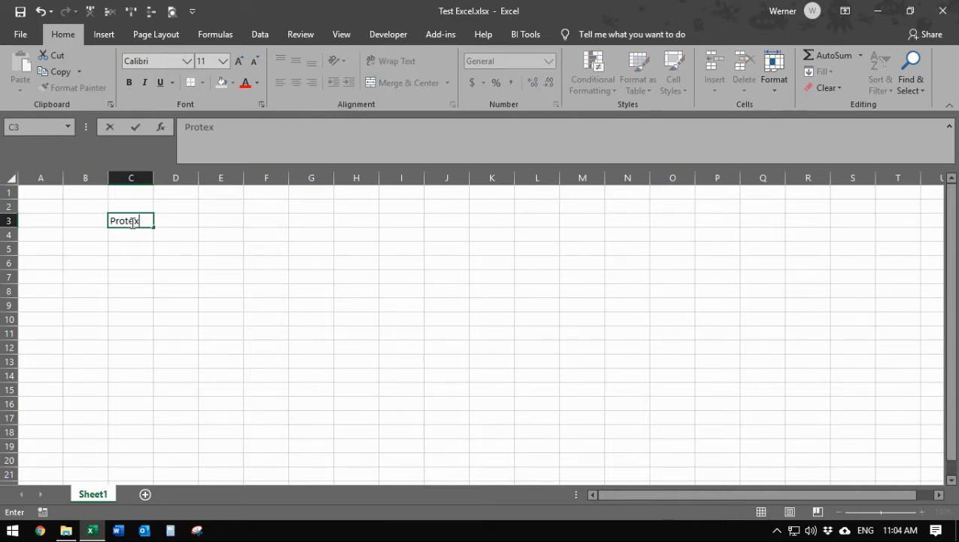
key("BackSpace")
type("ct")
key("Return")
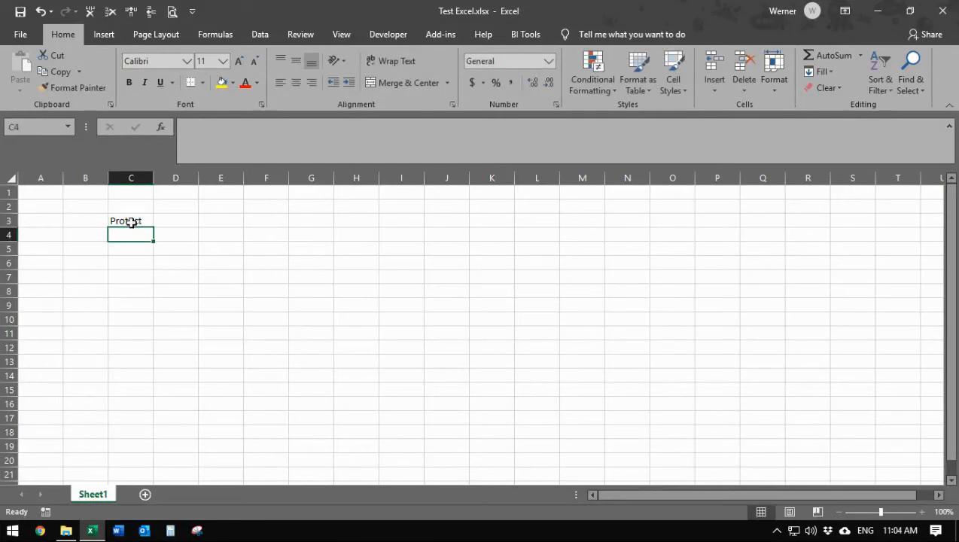
Protect Sheet1 with a password, entering it and confirming it a second time.
right_click(97, 502)
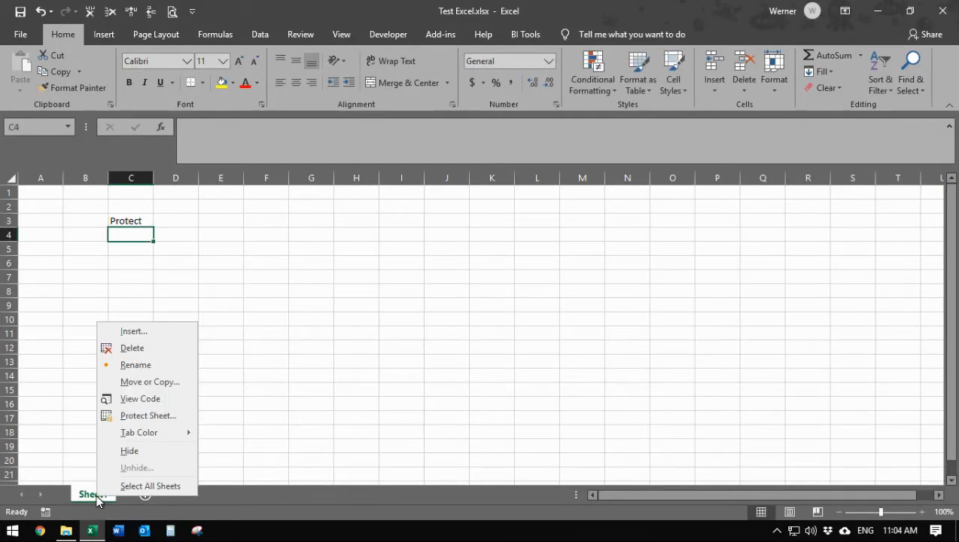
left_click(169, 416)
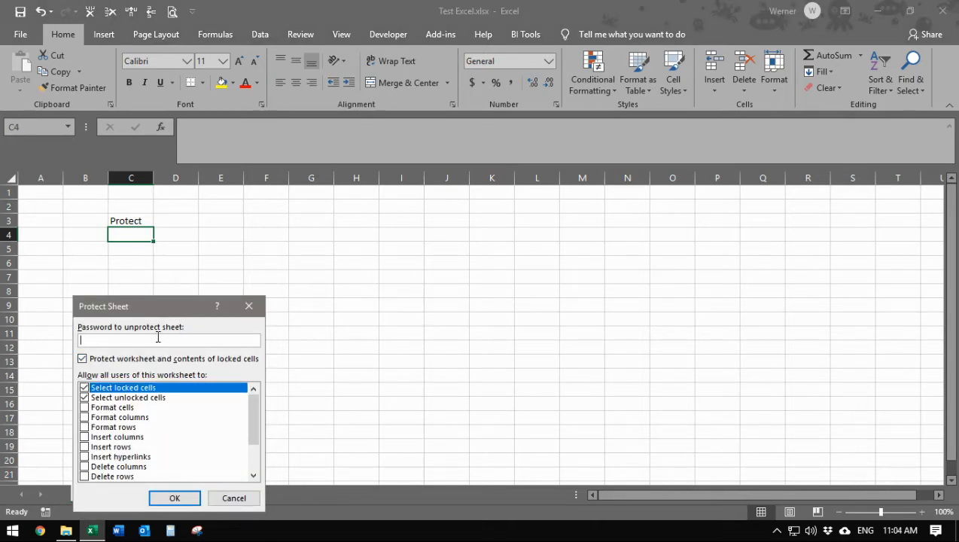
type("123")
left_click(176, 498)
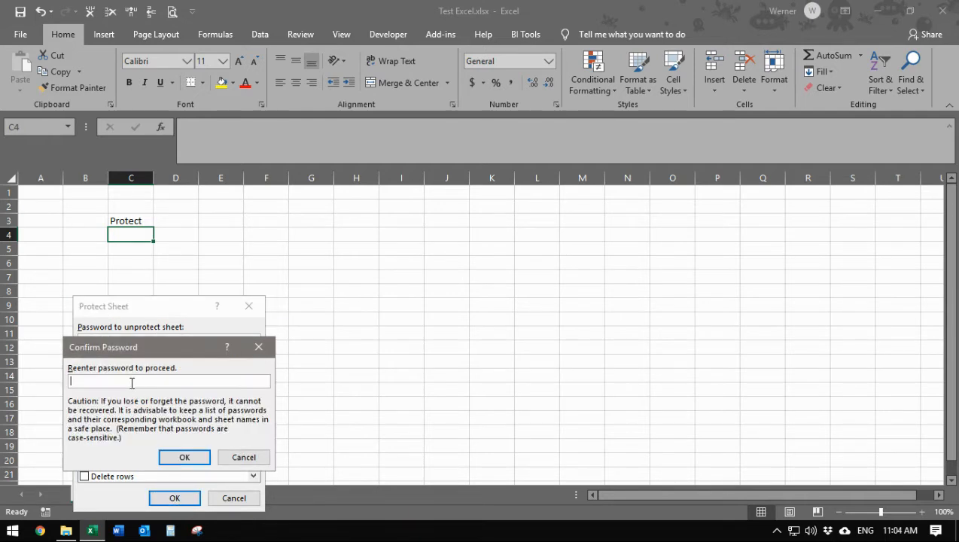
type("123")
key("Return")
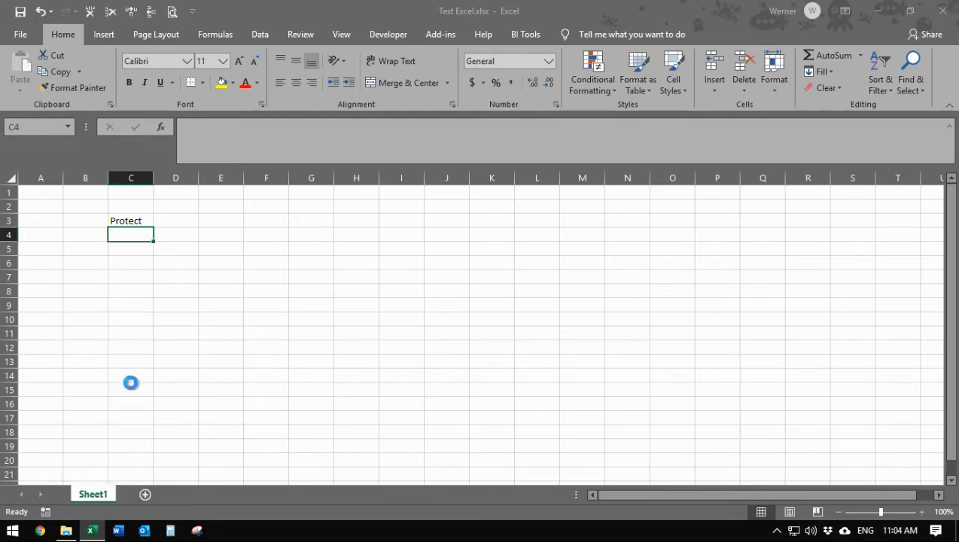
left_click(136, 221)
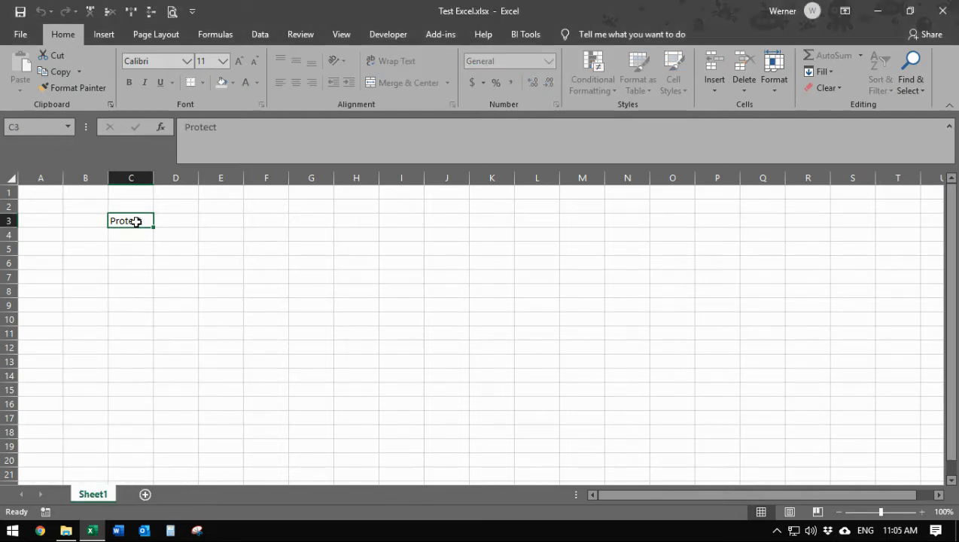
double_click(135, 221)
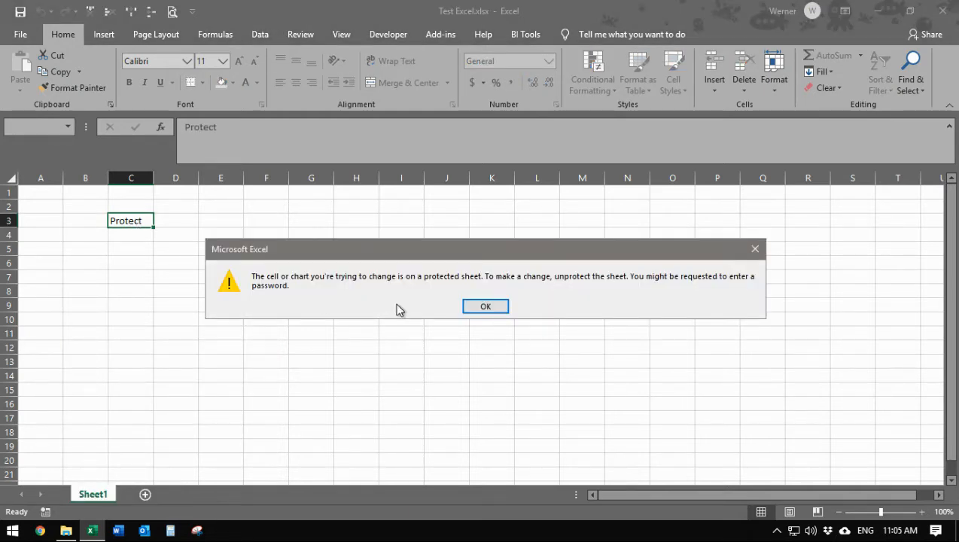
left_click(498, 310)
key("F2")
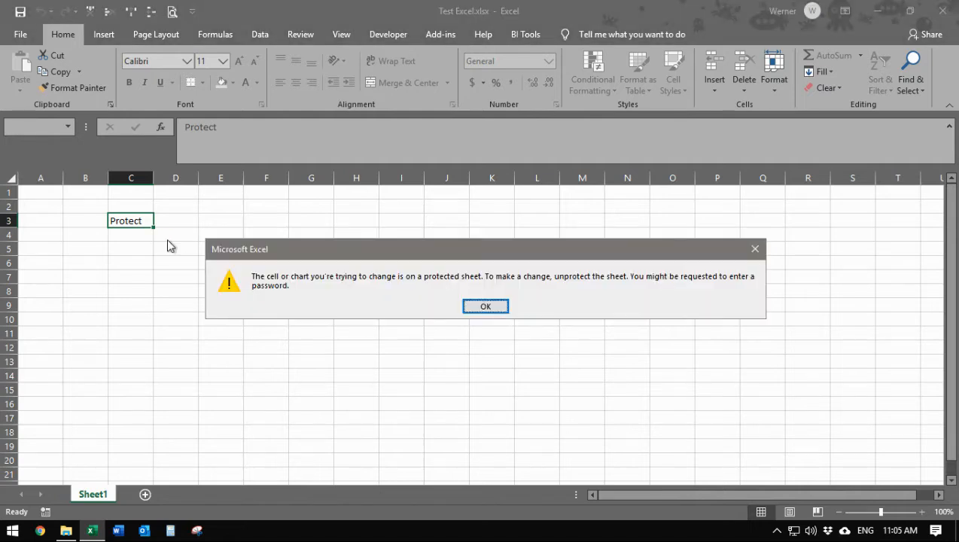
left_click(489, 306)
left_click(235, 143)
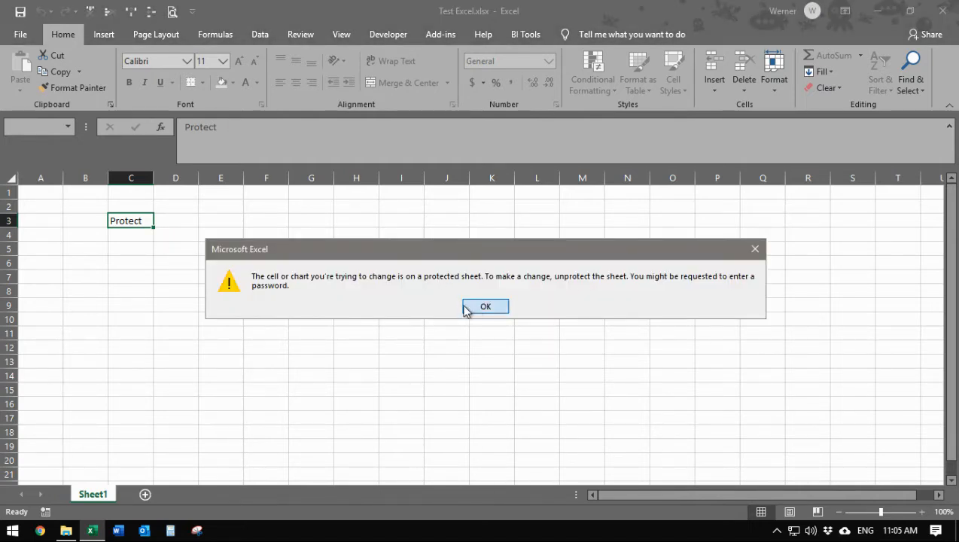
left_click(468, 307)
left_click(201, 275)
left_click_drag(140, 274, 236, 343)
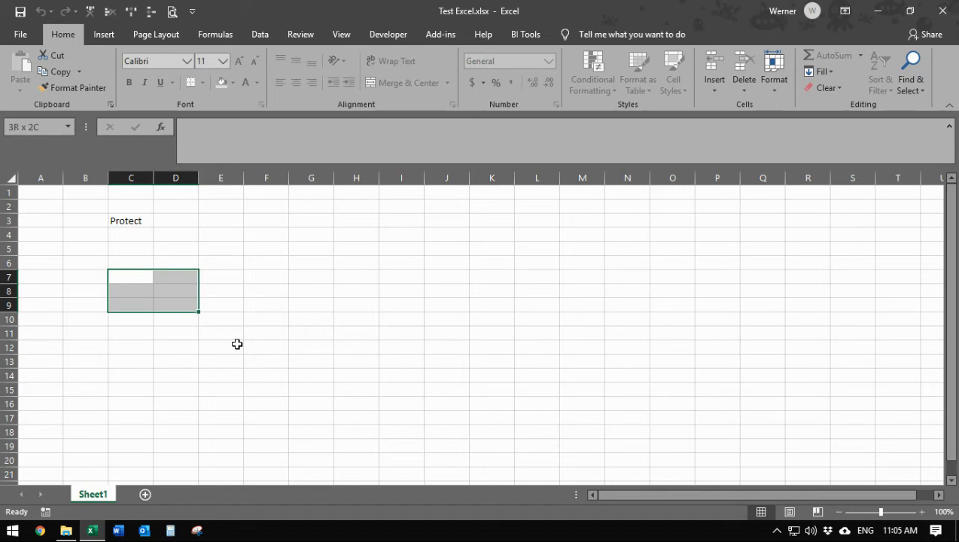
left_click(185, 286)
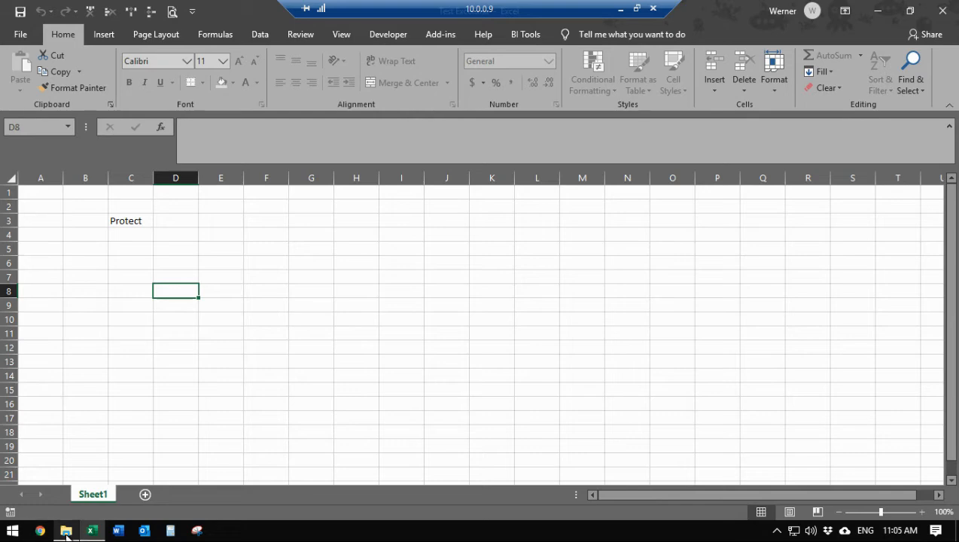
Close Excel and reopen Test Excel.xlsx from the DBWTech folder in a maximized window.
left_click(943, 11)
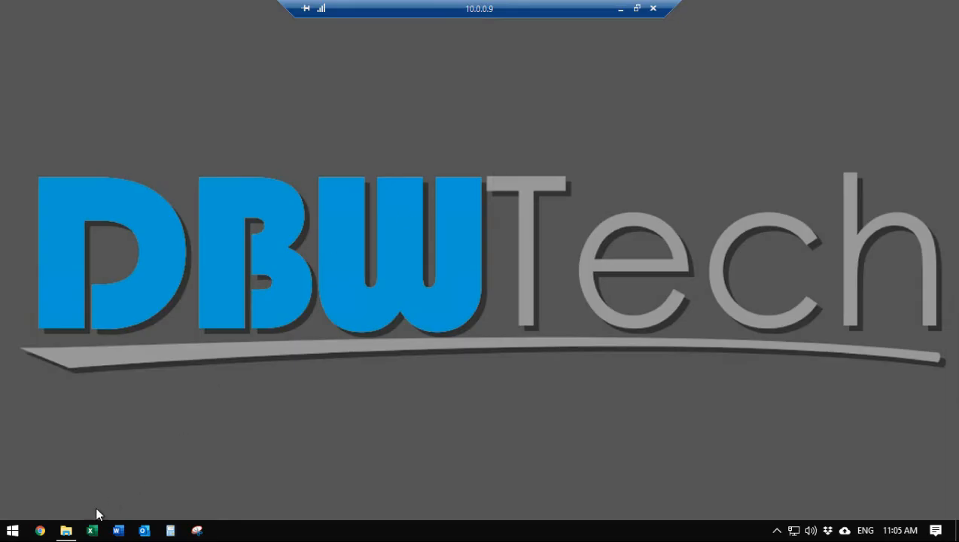
left_click(66, 529)
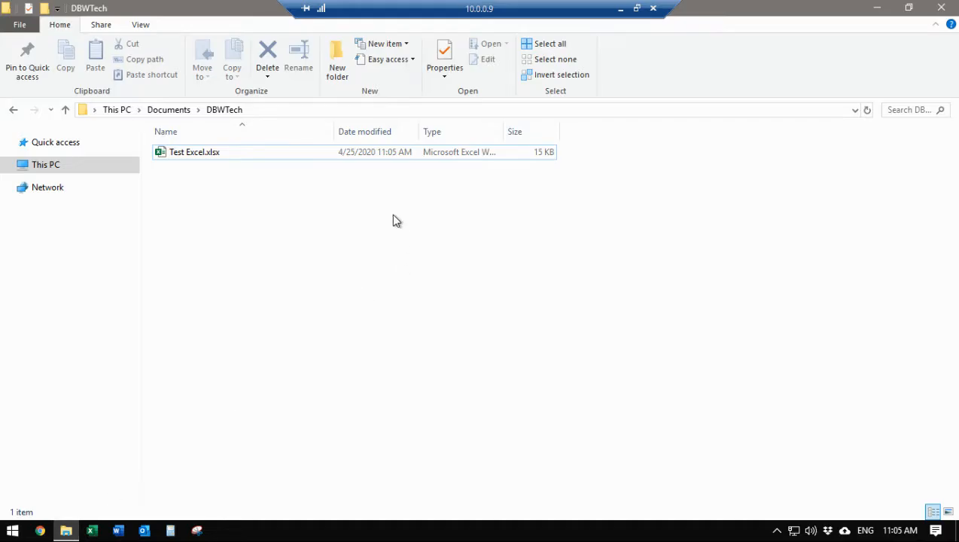
double_click(193, 155)
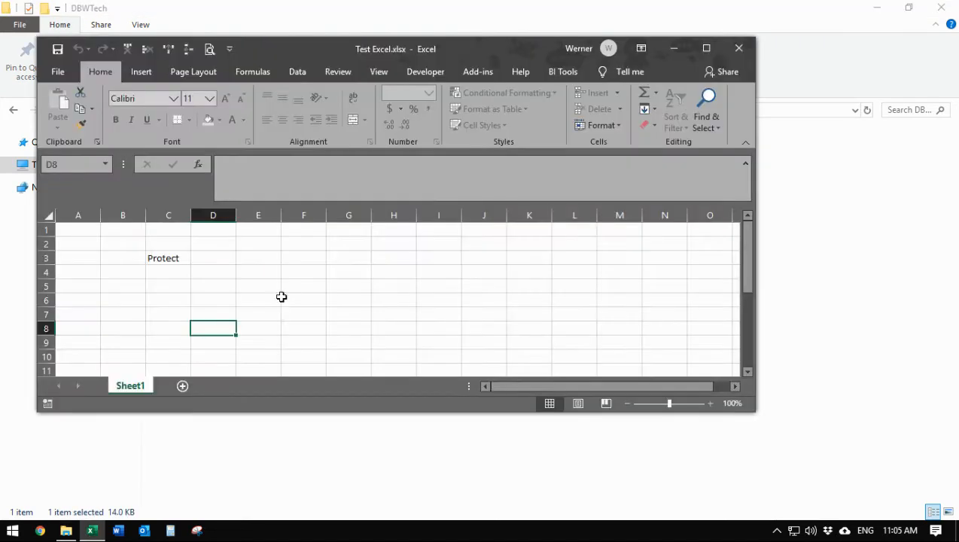
left_click(706, 49)
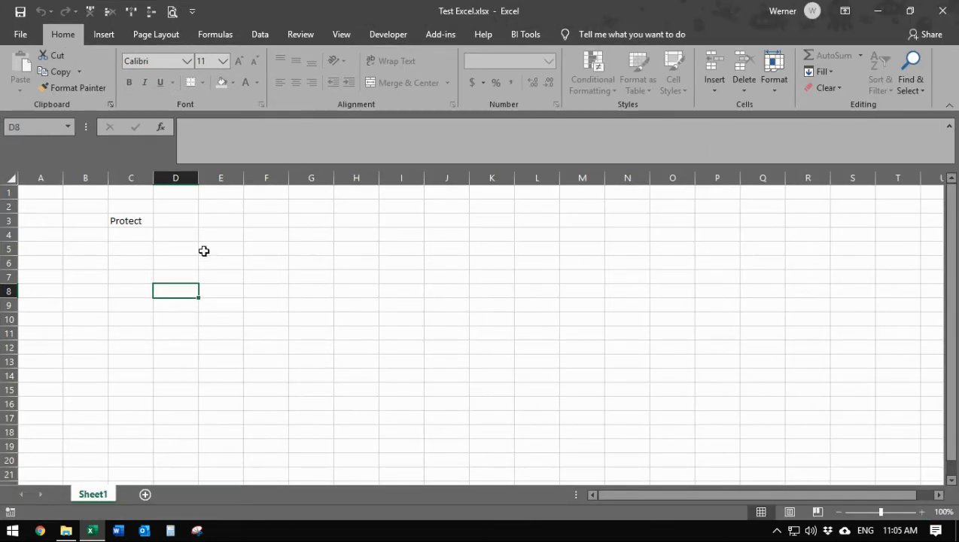
Try twice to edit the Protect cell, dismissing the protected-sheet warning each time.
left_click(152, 239)
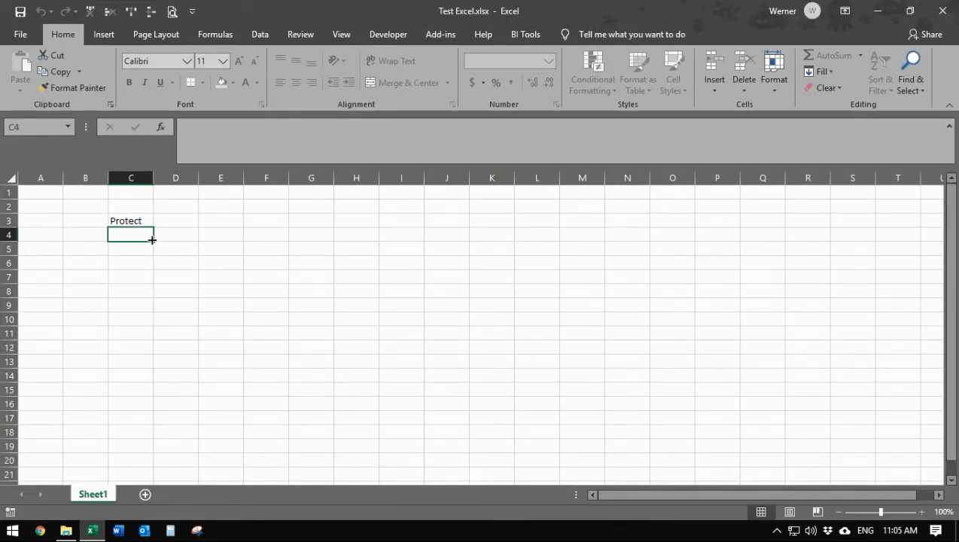
double_click(135, 220)
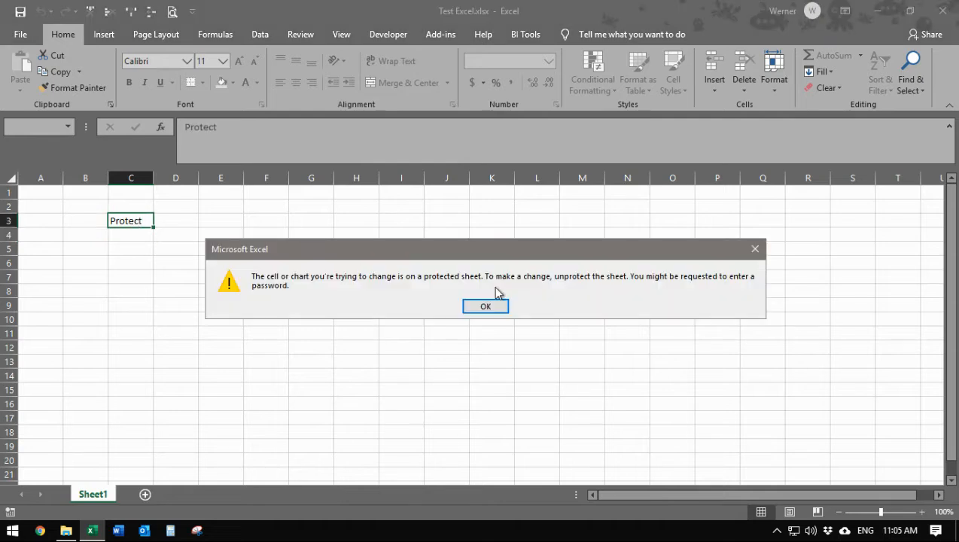
left_click(488, 307)
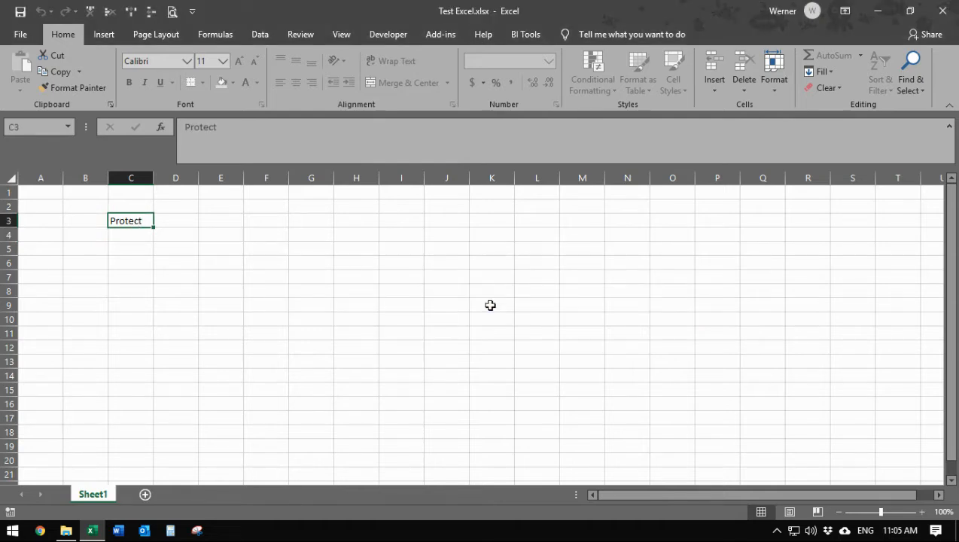
left_click(381, 290)
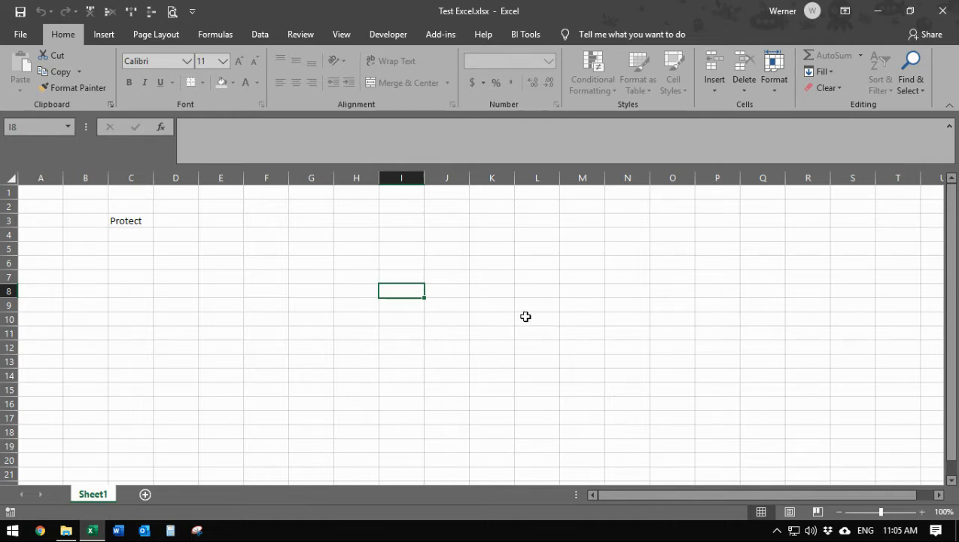
left_click(136, 220)
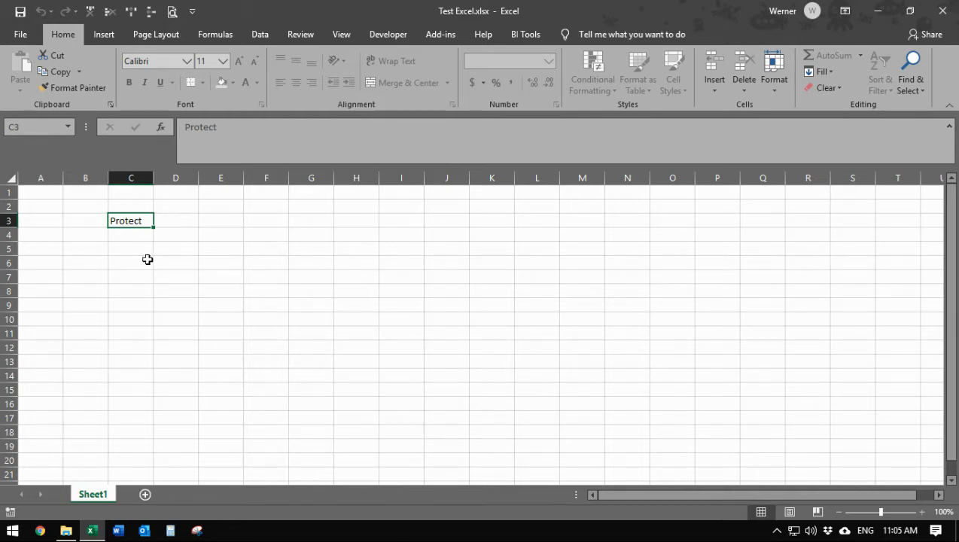
left_click(142, 249)
double_click(133, 220)
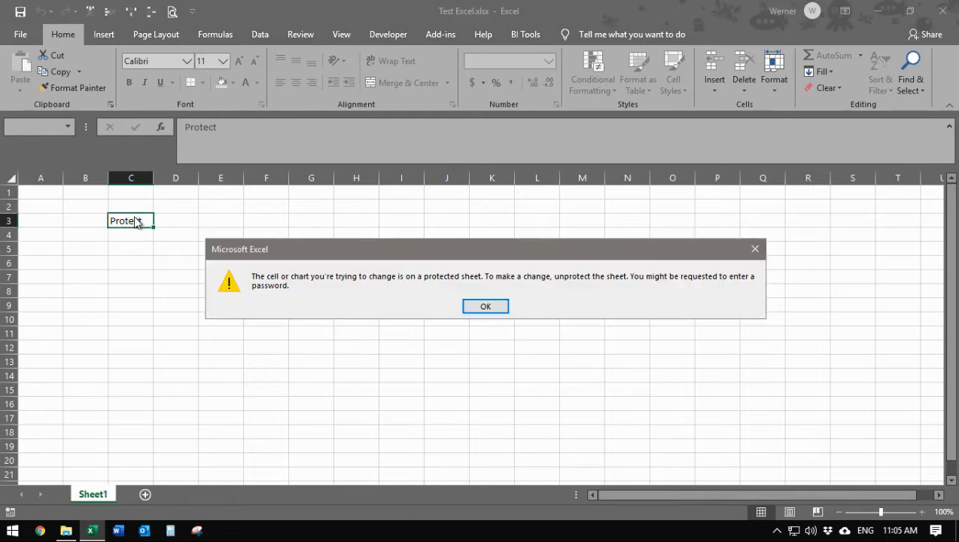
left_click(486, 308)
Select a few other cells, then close the Excel workbook.
left_click(150, 263)
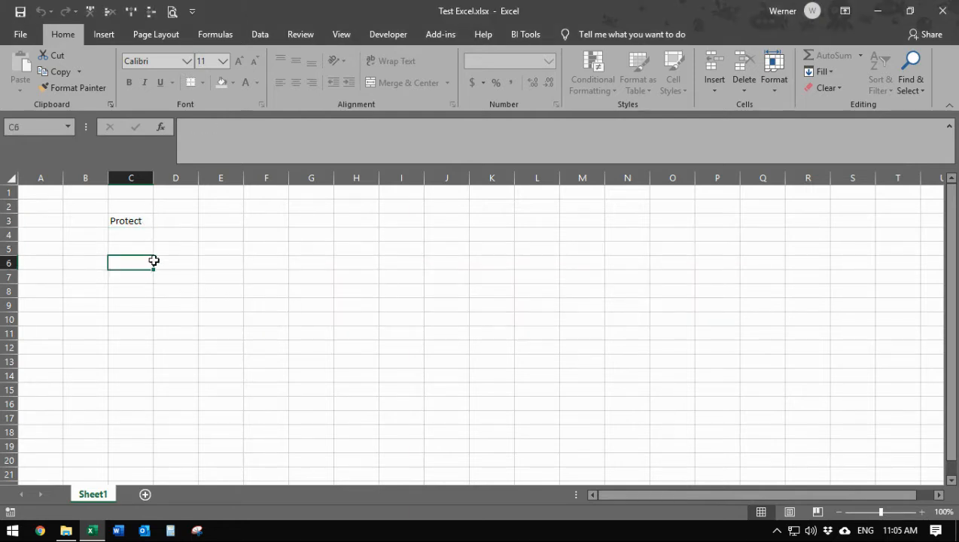
left_click(137, 219)
left_click(247, 248)
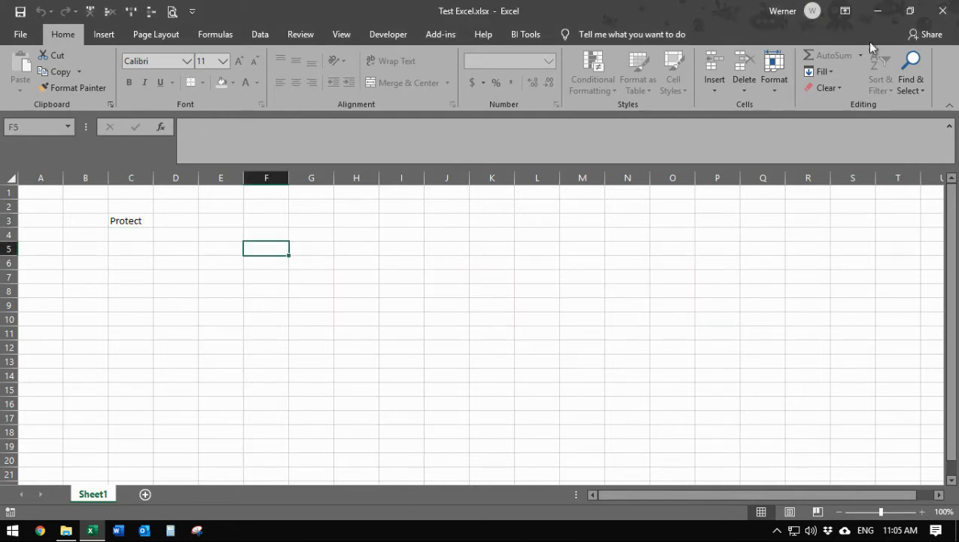
left_click(942, 11)
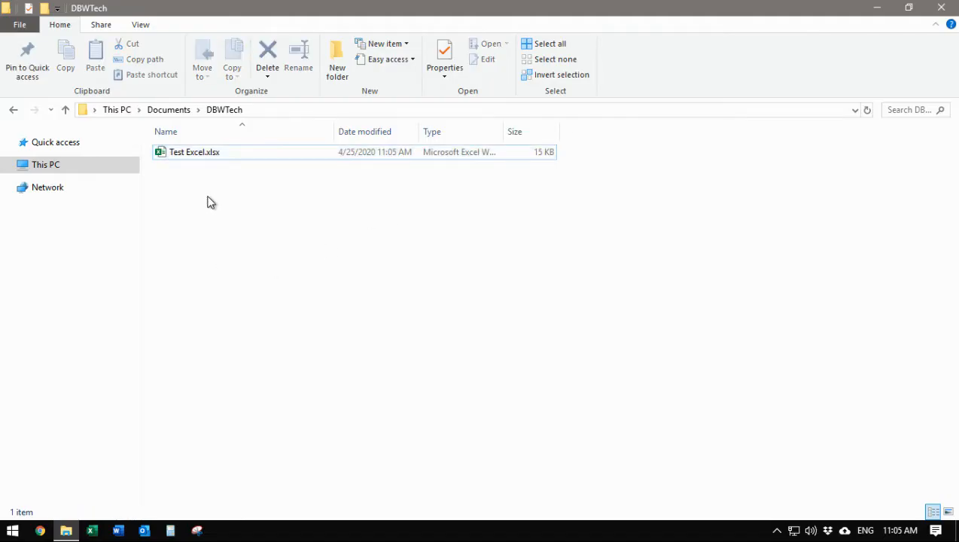
left_click(199, 160)
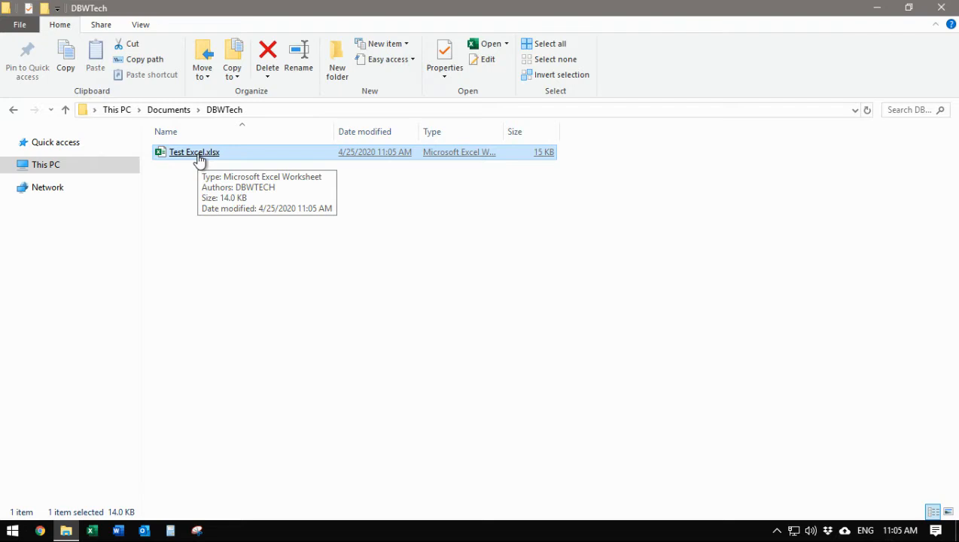
double_click(199, 160)
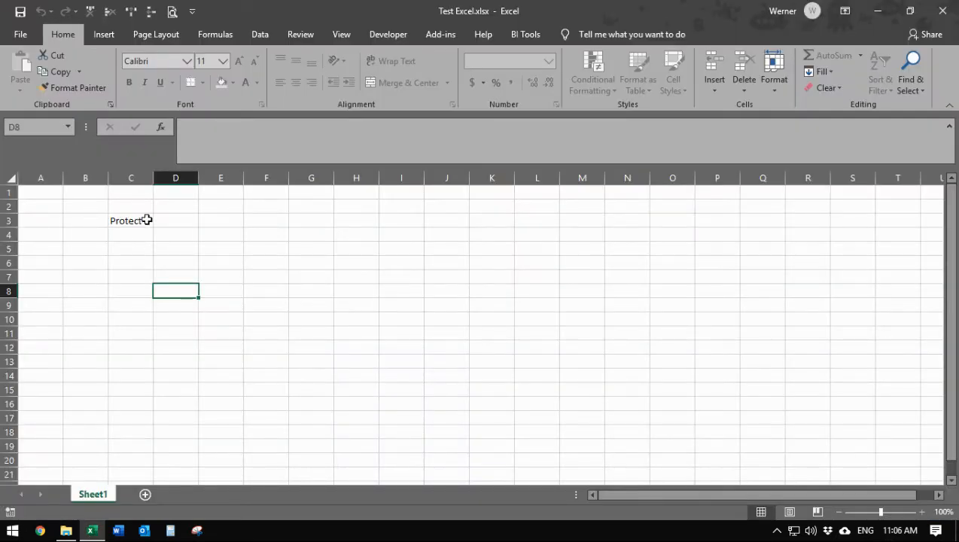
double_click(146, 220)
left_click(487, 307)
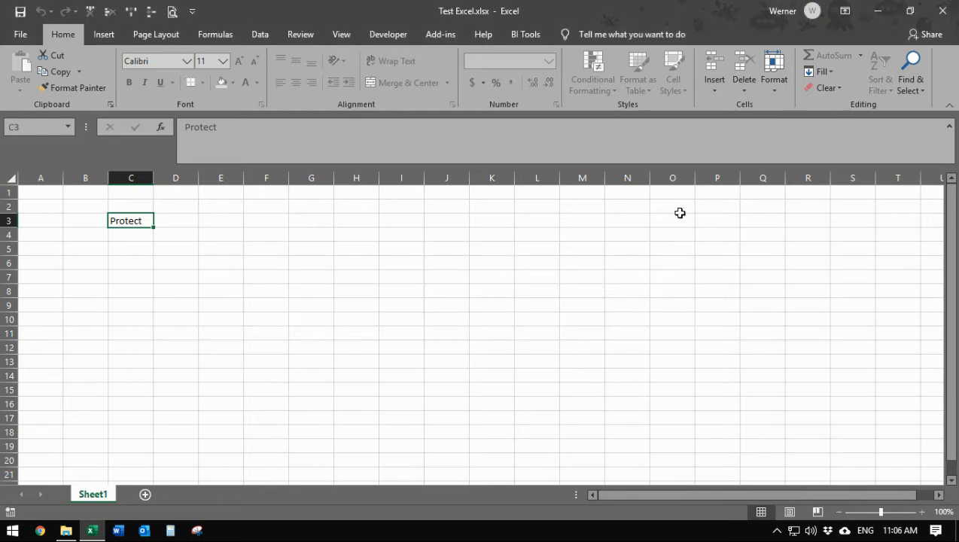
left_click(943, 11)
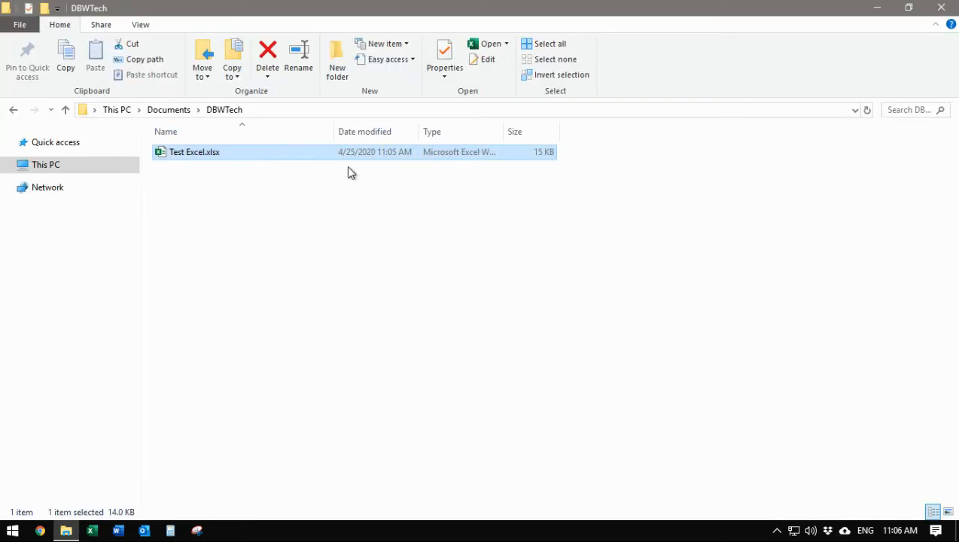
left_click(188, 156)
right_click(188, 156)
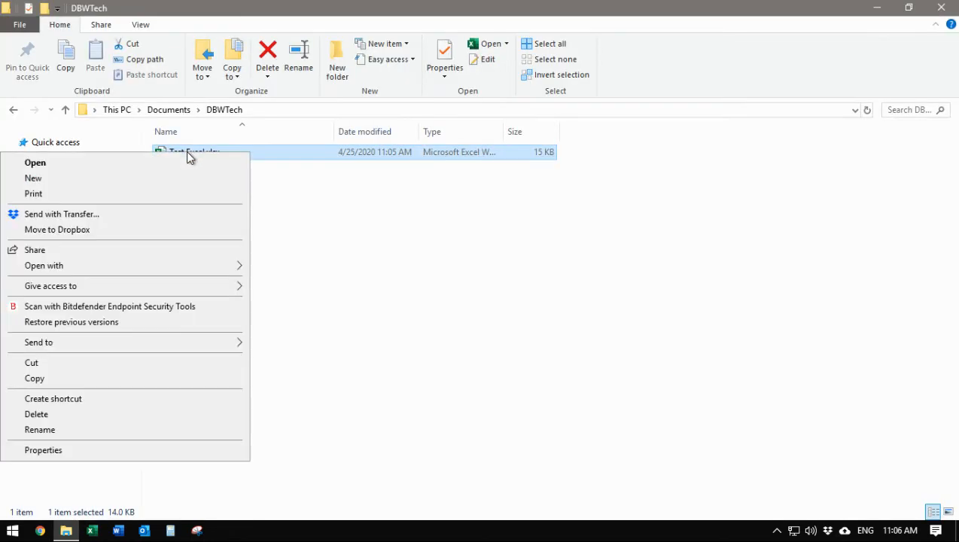
left_click(45, 430)
left_click(227, 154)
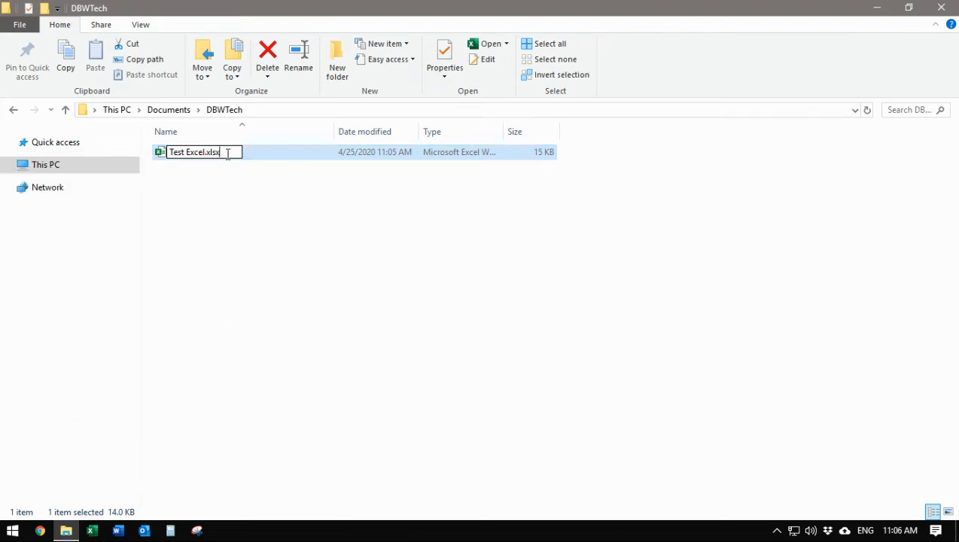
left_click(249, 226)
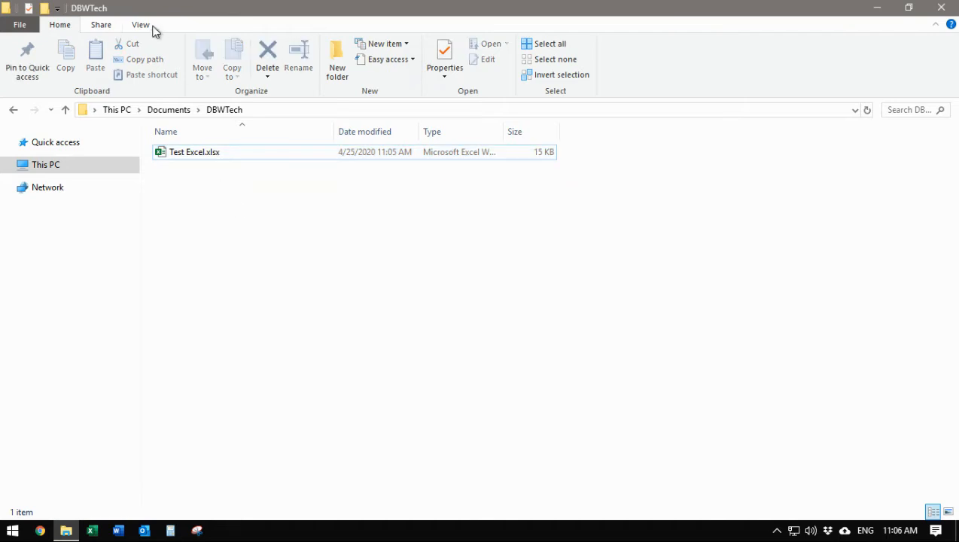
Toggle the File name extensions option in the View tab off and back on.
left_click(141, 25)
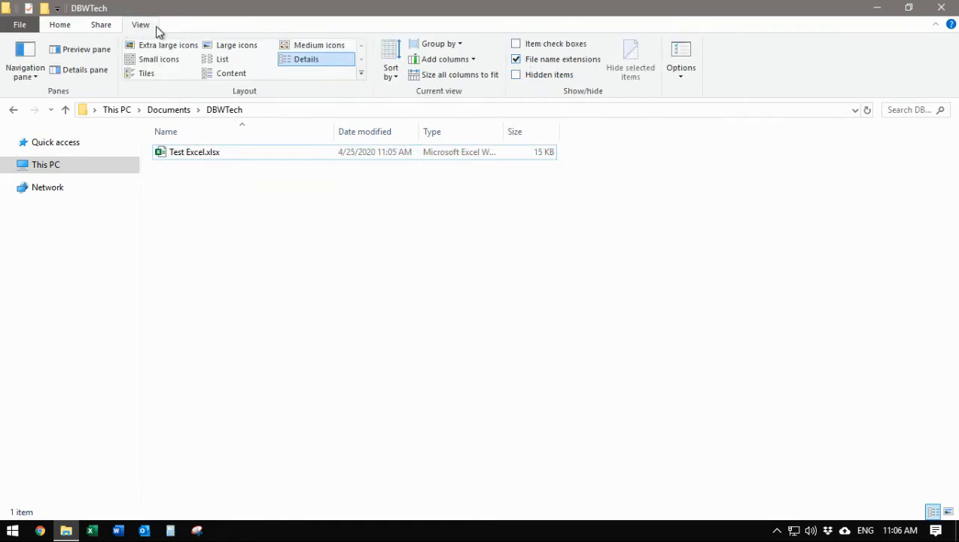
left_click(516, 59)
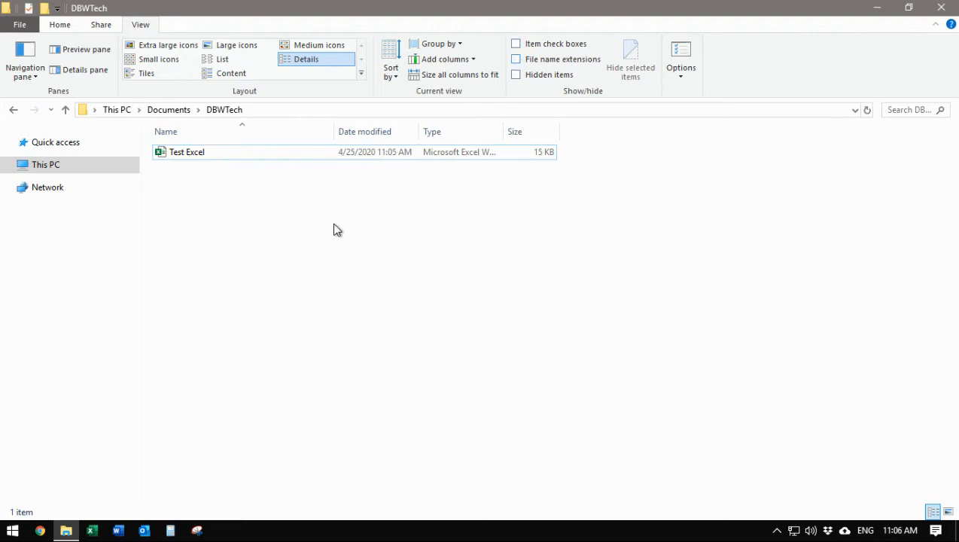
left_click(516, 60)
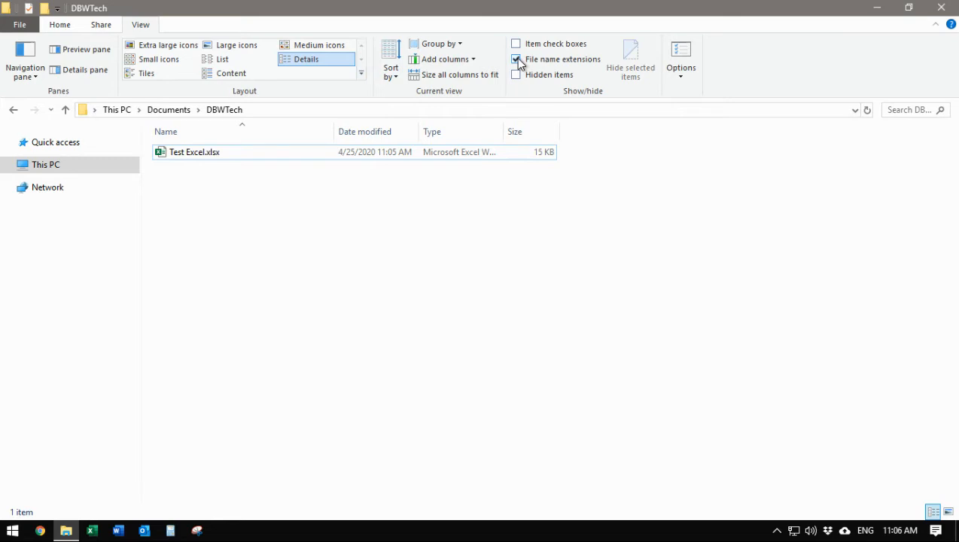
Rename Test Excel.xlsx to Test Excel.zip, accepting the extension-change warning.
left_click(194, 156)
right_click(196, 156)
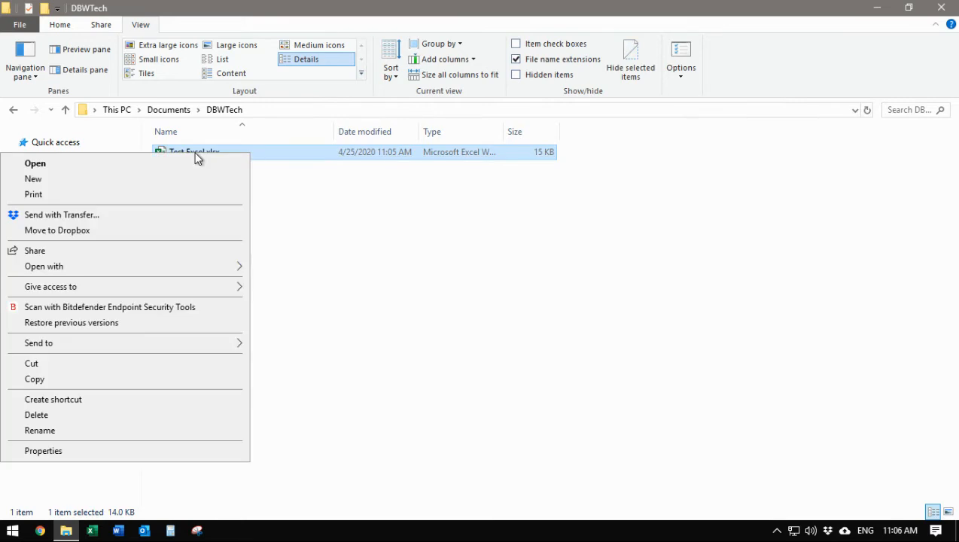
left_click(89, 433)
left_click(226, 151)
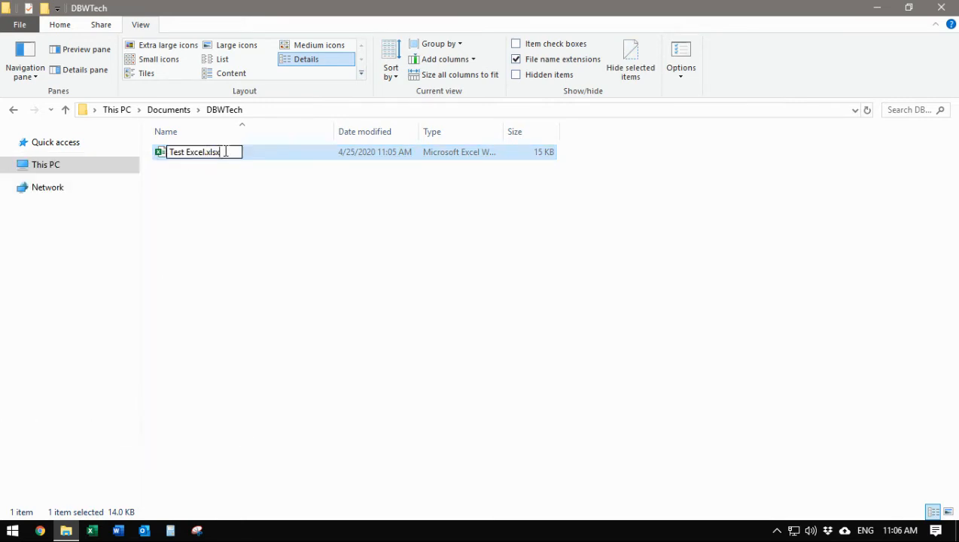
key("BackSpace")
key("BackSpace")
key("BackSpace")
key("BackSpace")
type("zip")
key("Return")
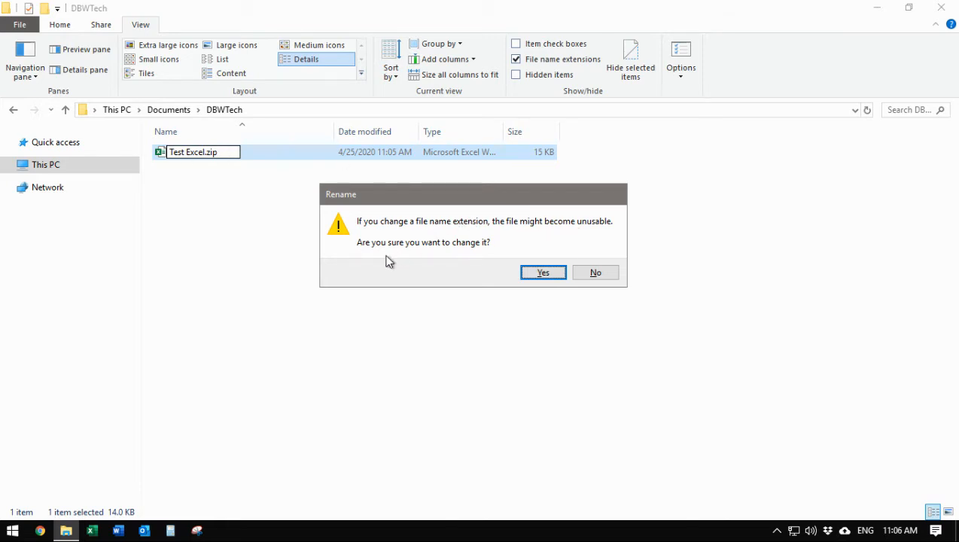
left_click(541, 272)
left_click(326, 252)
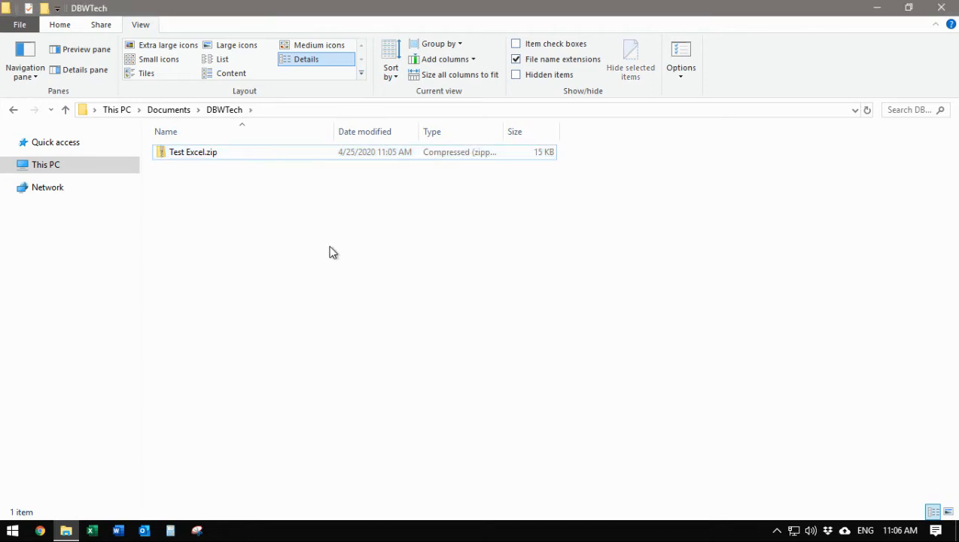
Browse into Test Excel.zip's xl\worksheets folder and open sheet1.xml in Notepad.
left_click(196, 160)
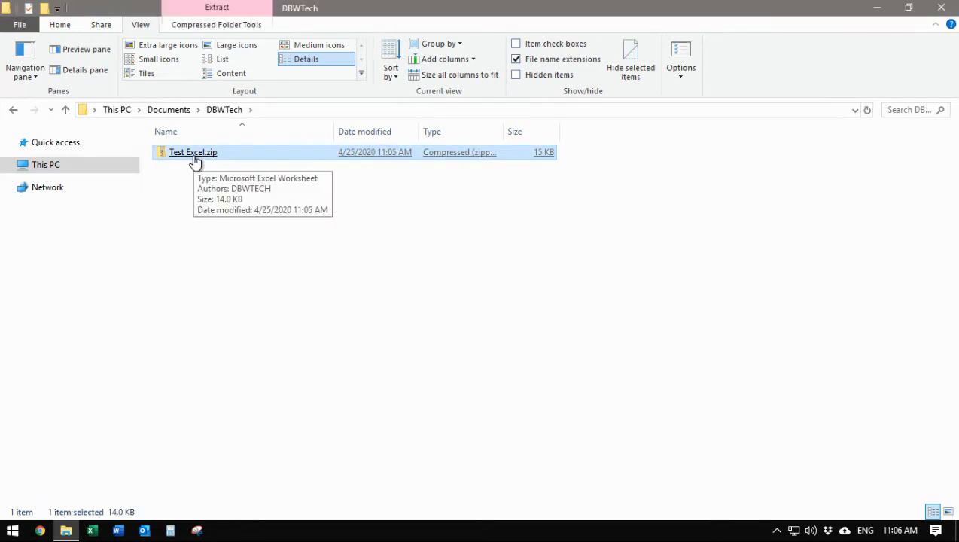
double_click(196, 158)
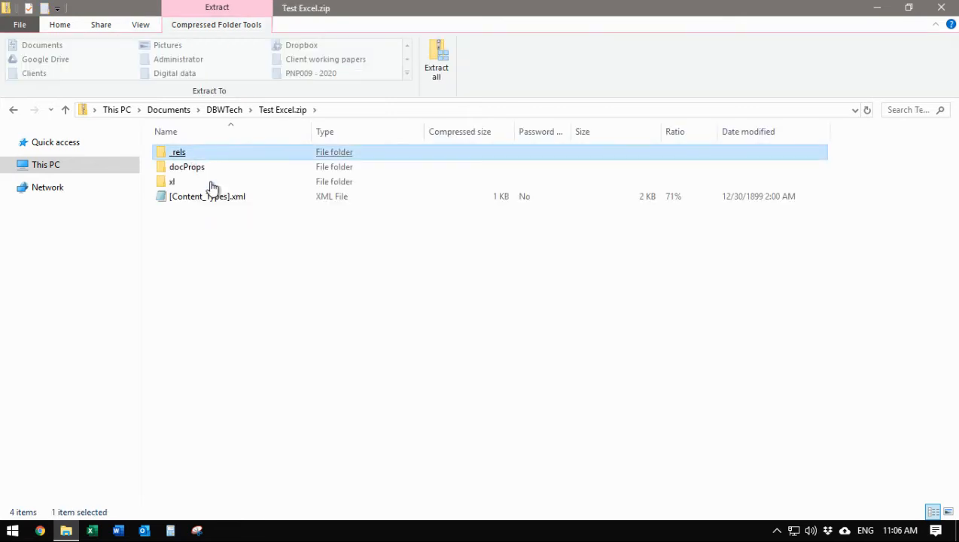
left_click(228, 270)
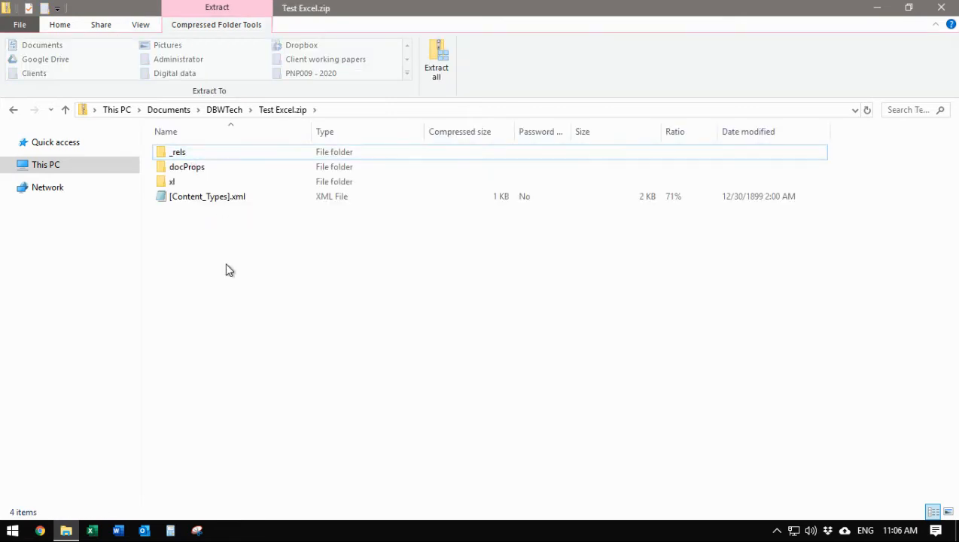
left_click(190, 183)
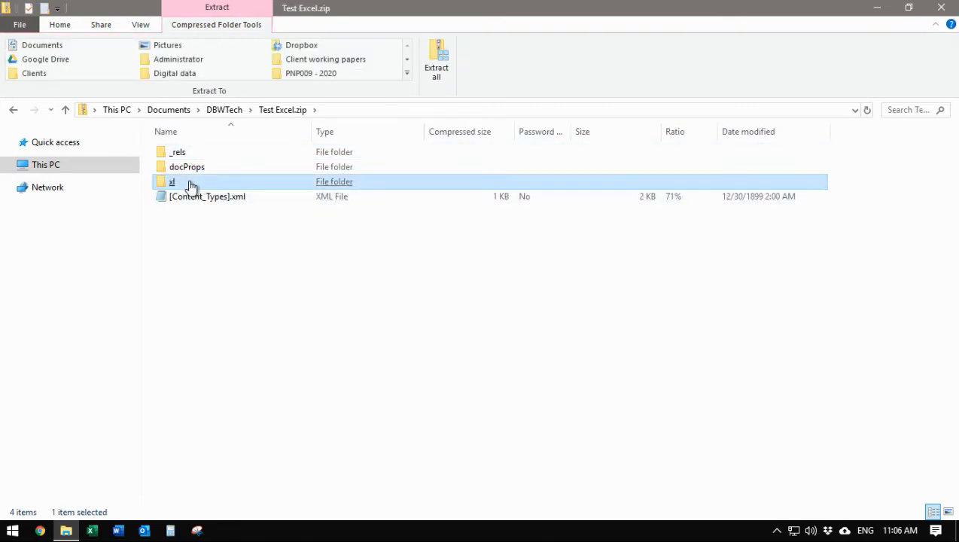
double_click(189, 184)
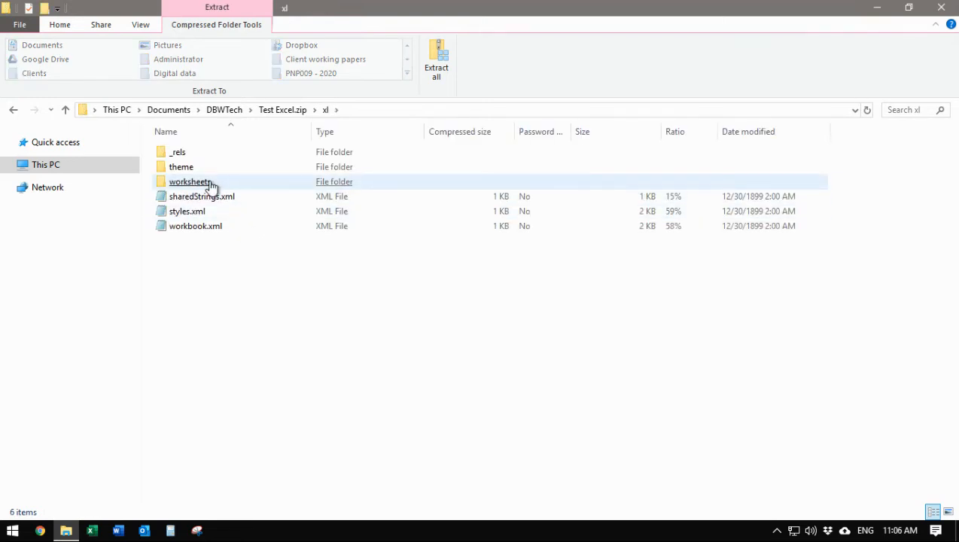
left_click(204, 185)
double_click(203, 183)
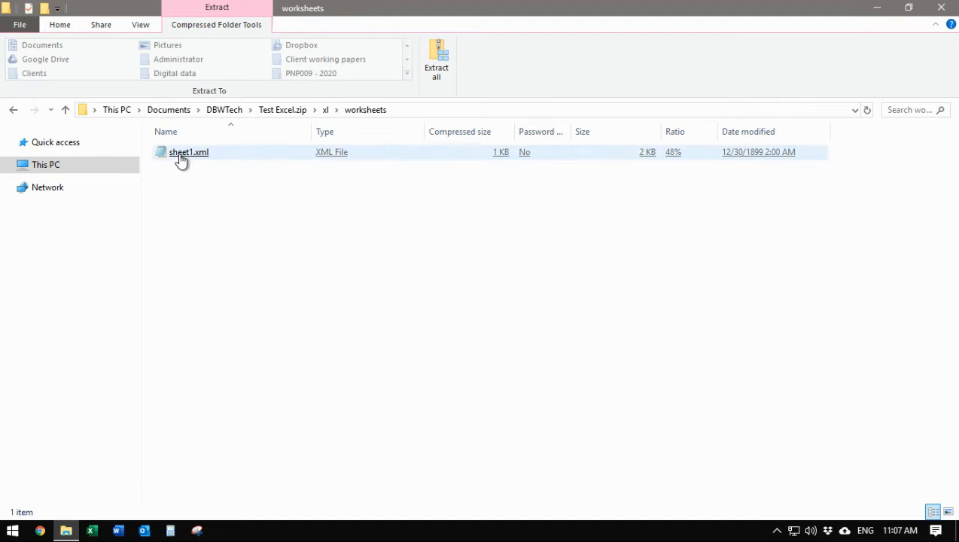
left_click(181, 159)
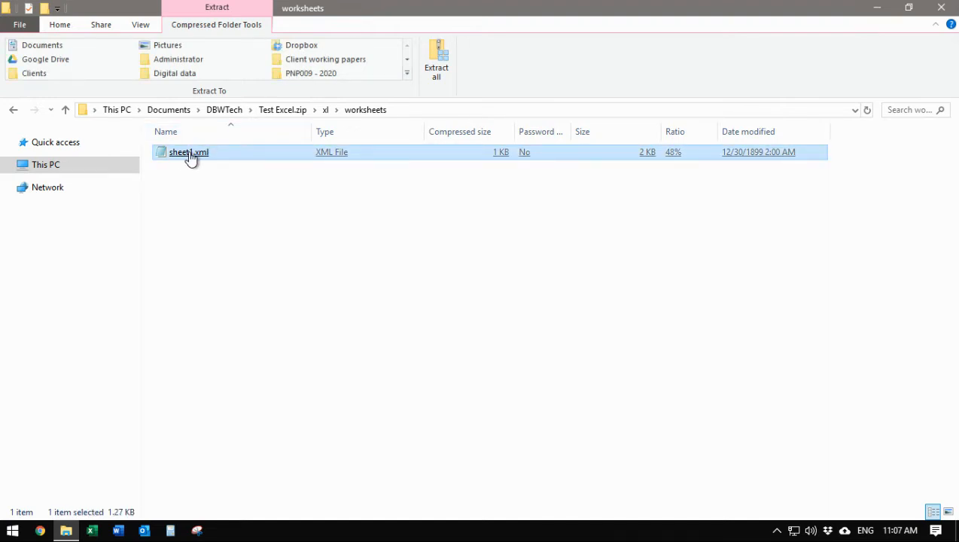
double_click(188, 153)
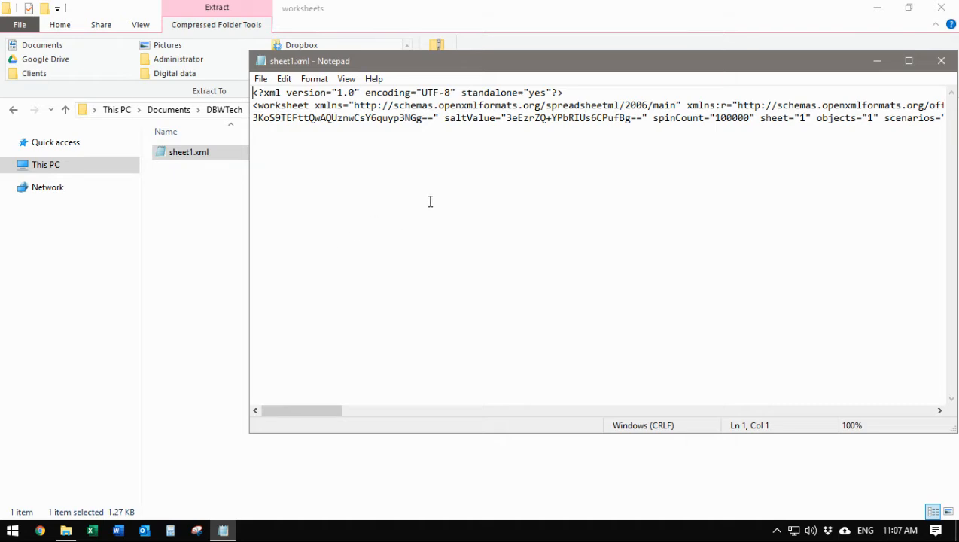
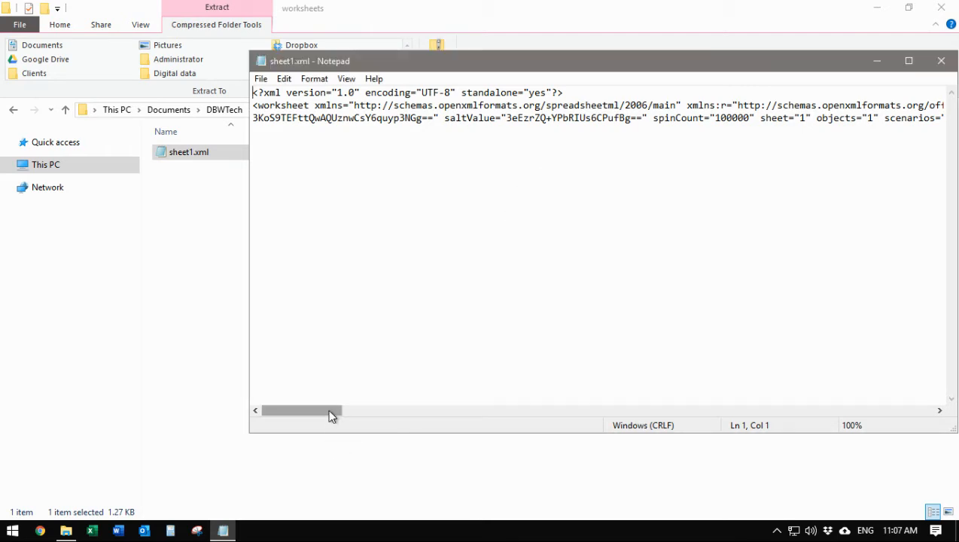
Search sheet1.xml for "prot" to jump to the sheetProtection element.
left_click_drag(330, 410, 433, 409)
key("ctrl+f")
type("prot")
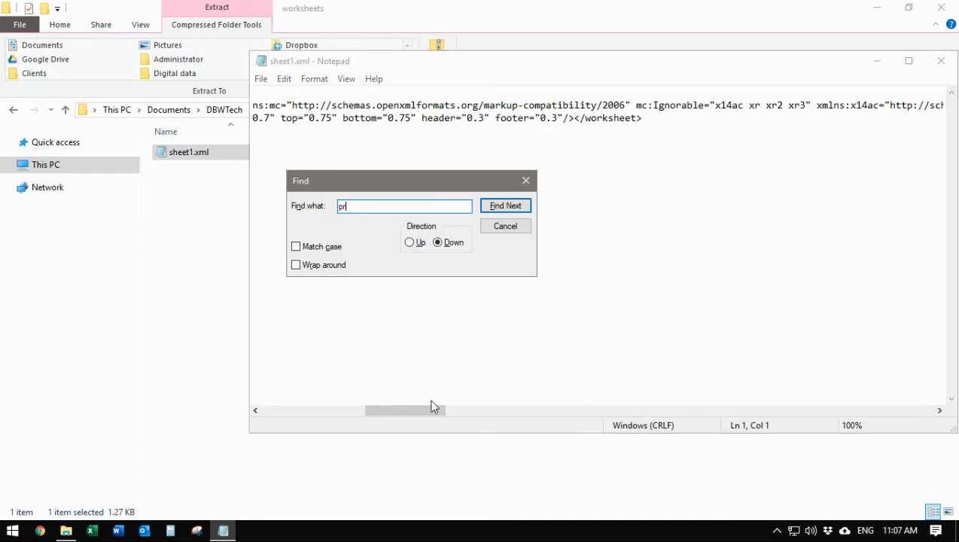
key("Return")
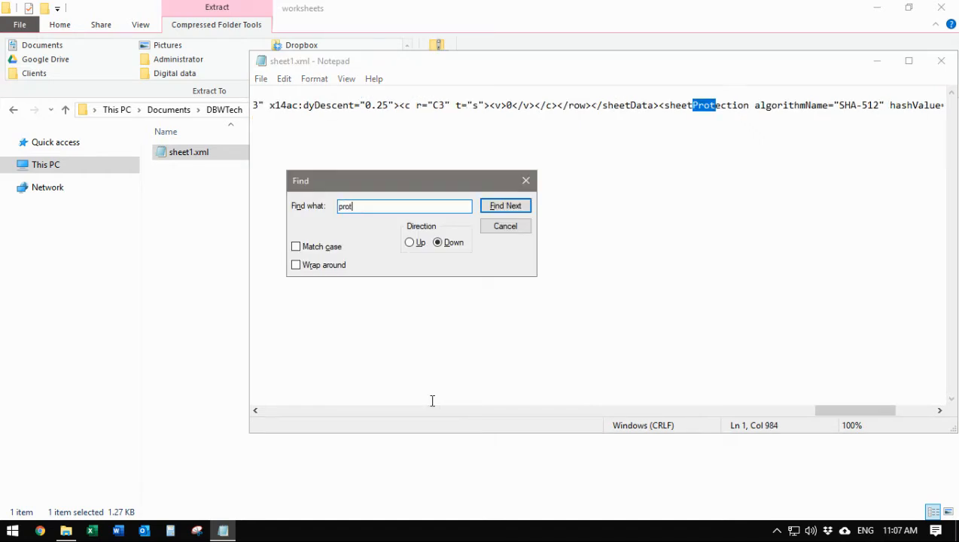
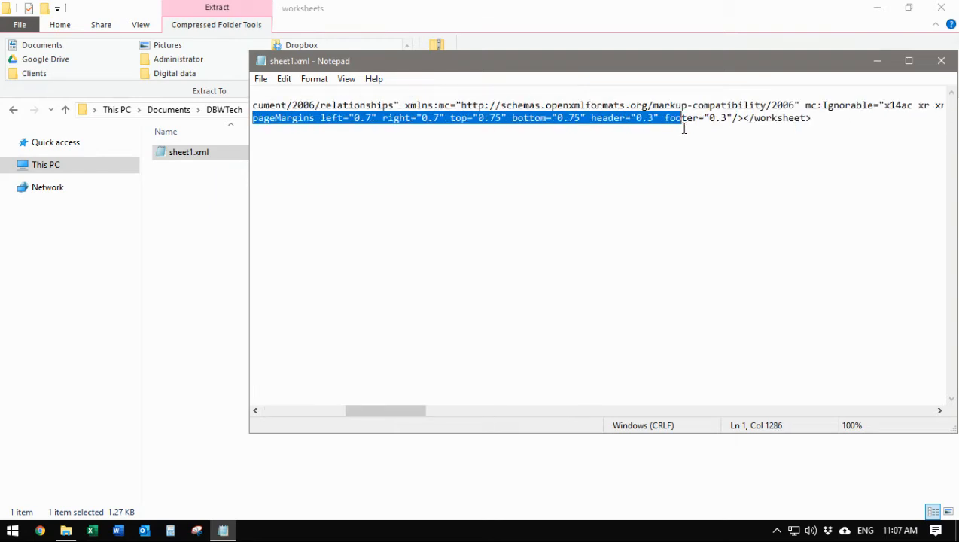
Search sheet1.xml for the protection element, shortening the term from 'protec' to 'pr' after no matches.
left_click(661, 169)
key("ctrl+f")
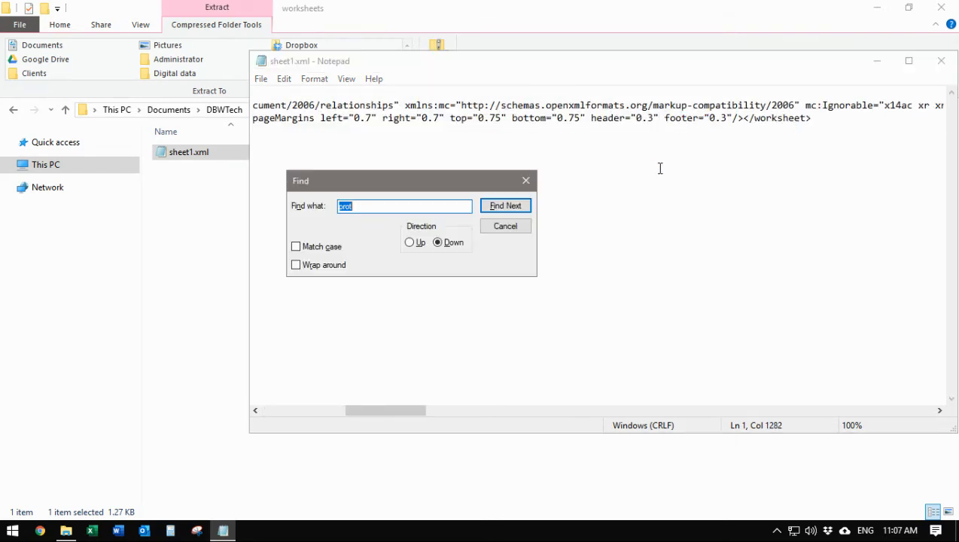
type("protecx")
key("BackSpace")
key("Return")
key("Return")
key("BackSpace")
key("Return")
key("Return")
key("BackSpace")
key("Return")
key("Return")
key("BackSpace")
key("Return")
key("Return")
Move the cursor to the beginning of the file so the search starts from the top.
left_click(460, 134)
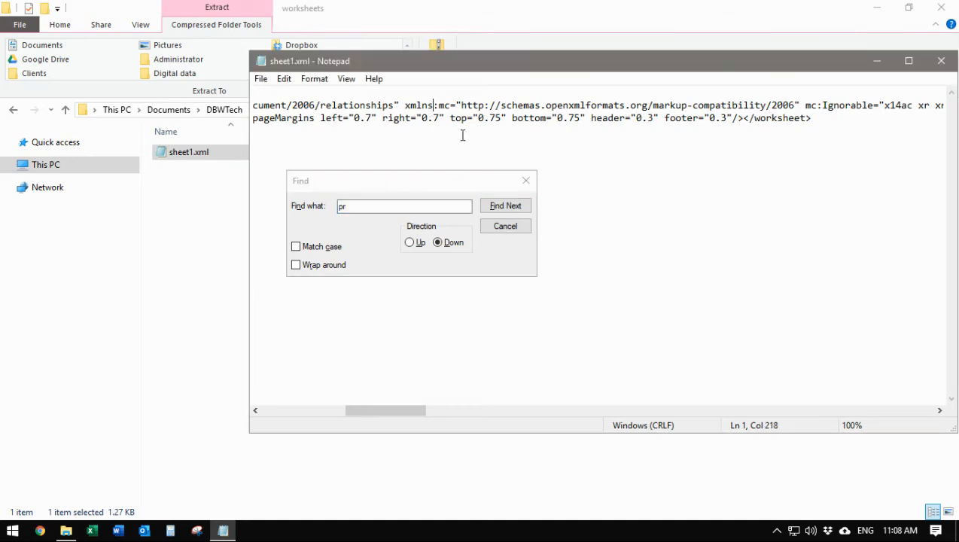
left_click_drag(412, 414, 295, 410)
left_click(274, 93)
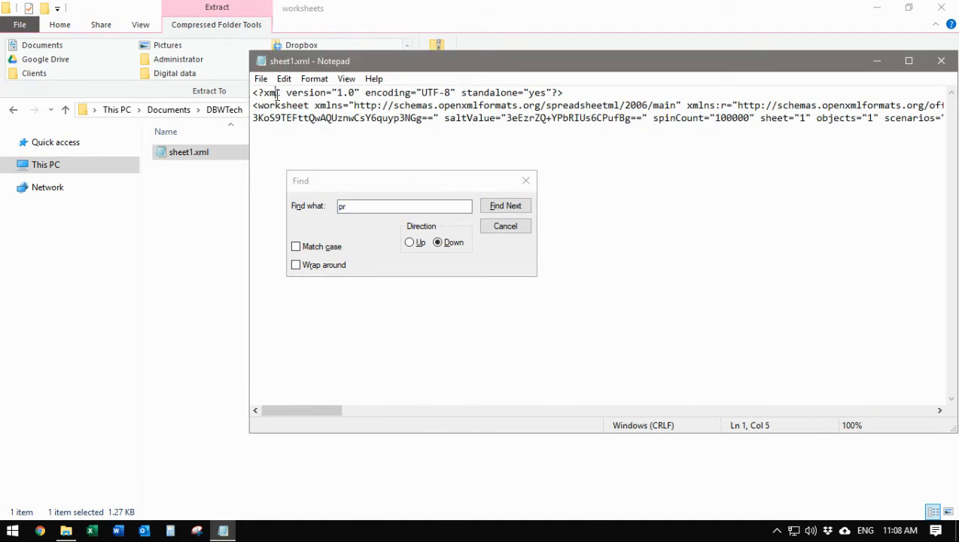
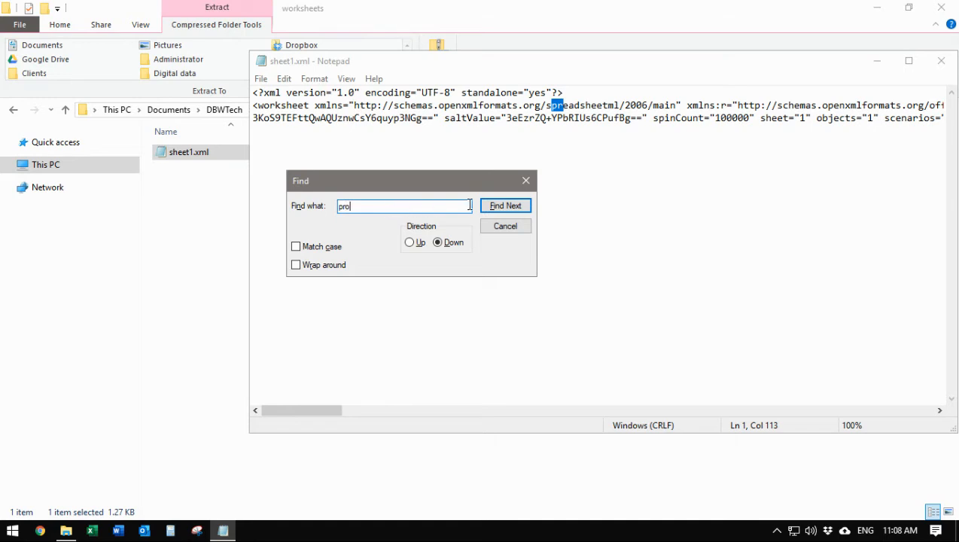
Jump to the next 'pro' match, landing on the sheetProtection element in sheet1.xml.
left_click(497, 207)
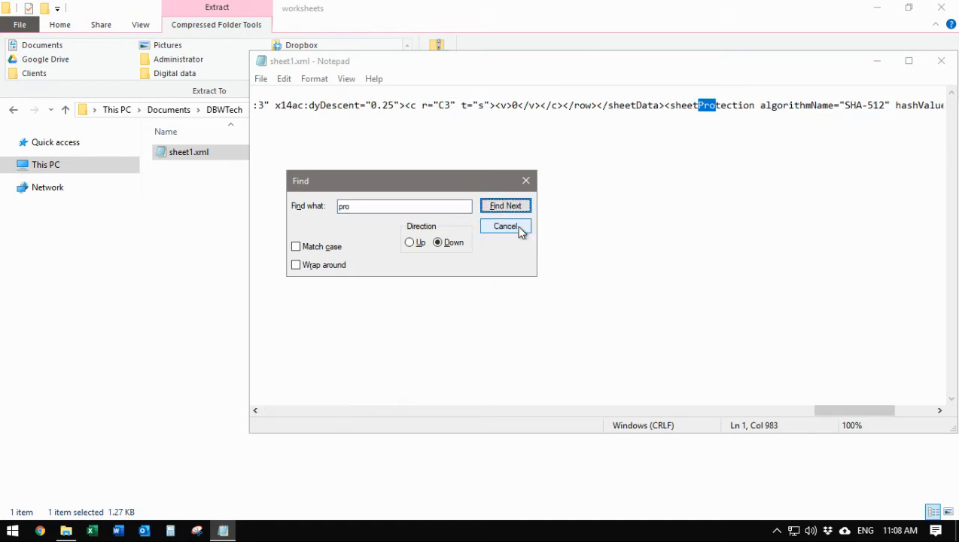
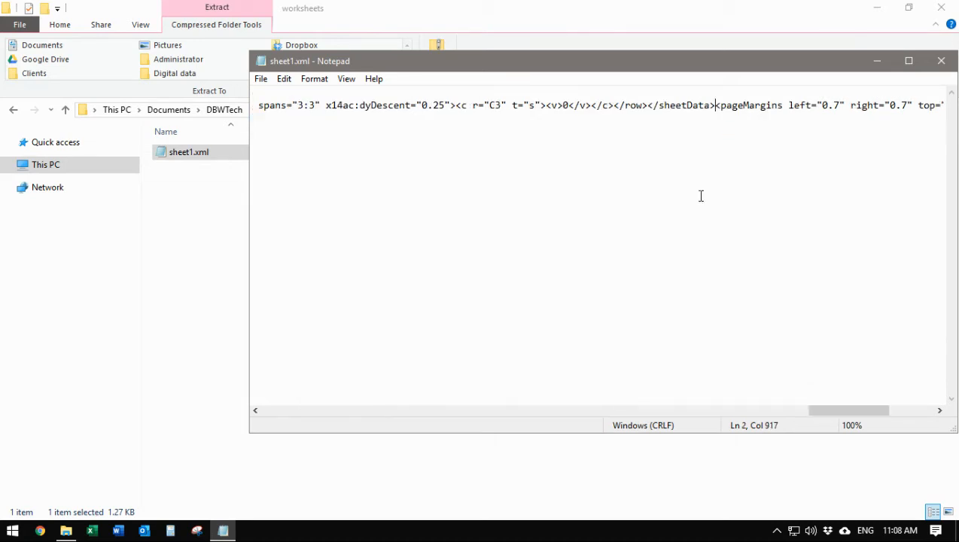
Save the edited sheet1.xml as a copy into the Documents > DBWTech folder.
left_click(261, 80)
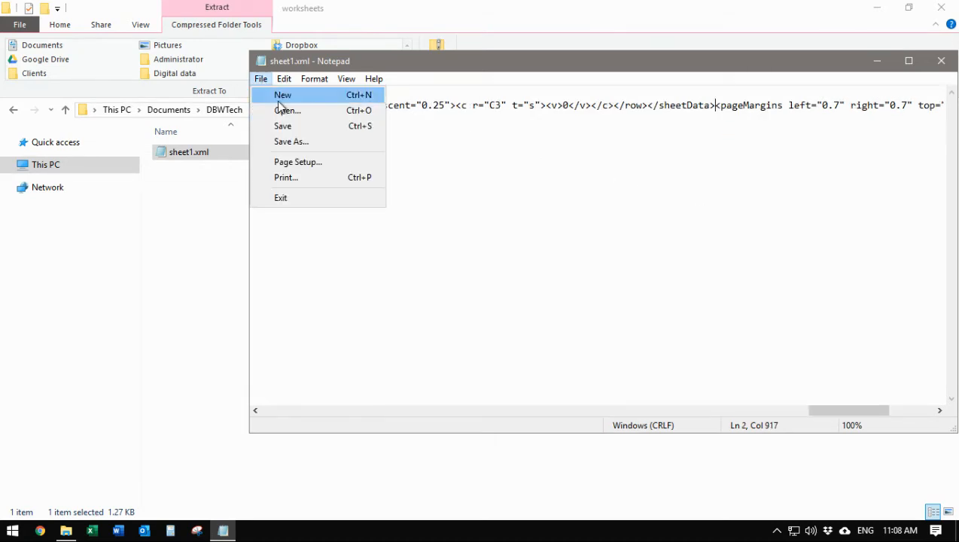
left_click(286, 124)
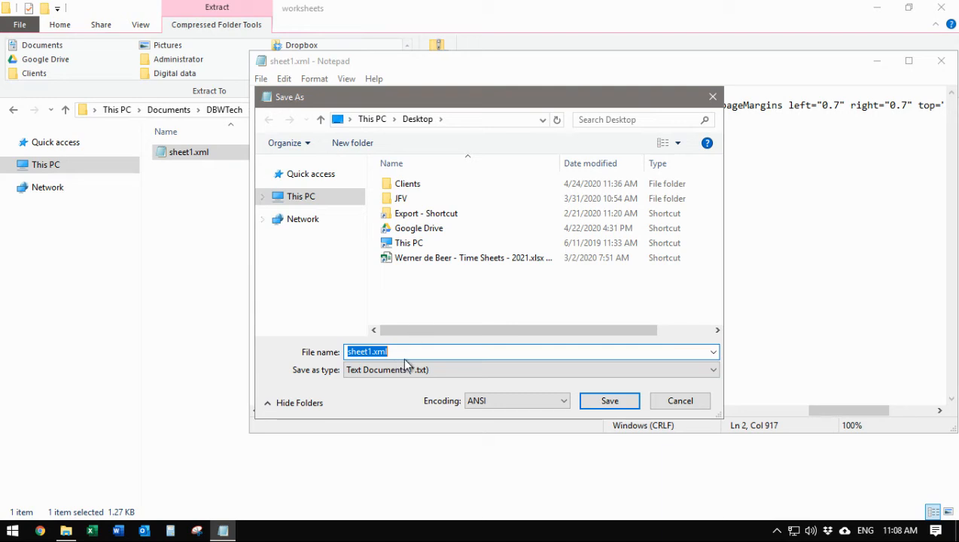
left_click(437, 298)
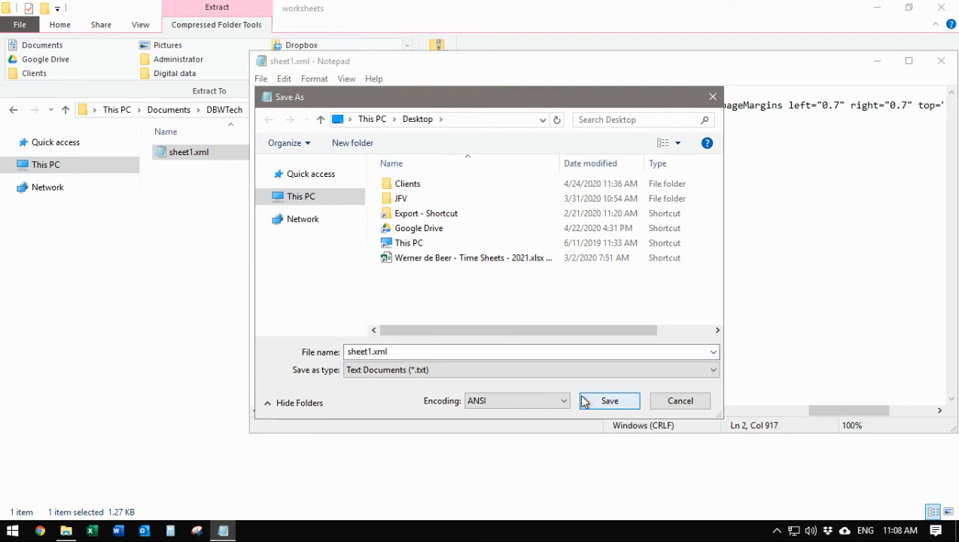
left_click(264, 197)
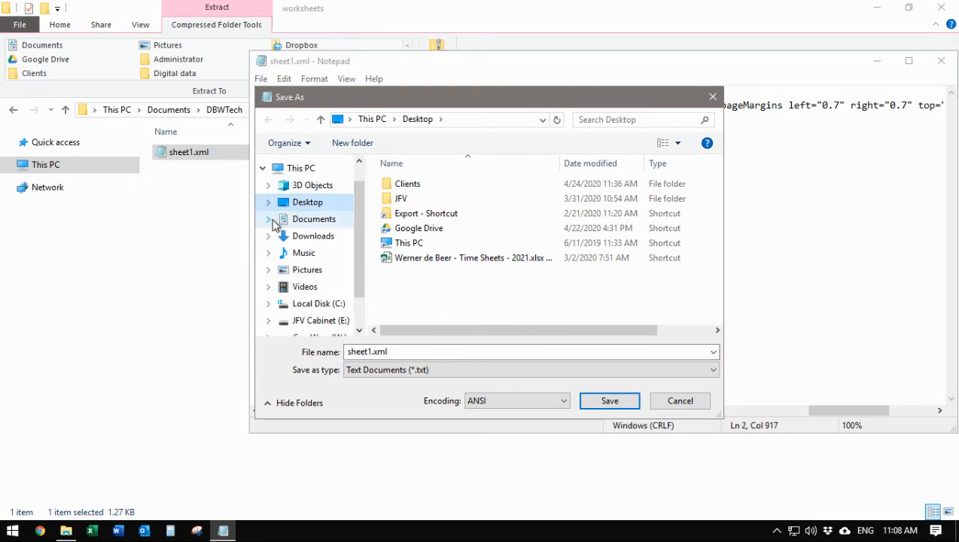
left_click(269, 219)
left_click(314, 197)
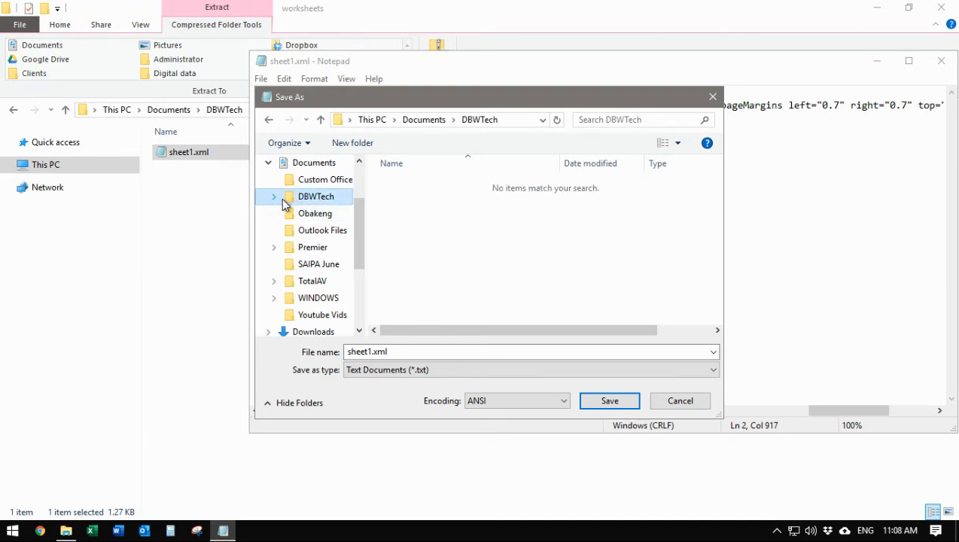
left_click(613, 401)
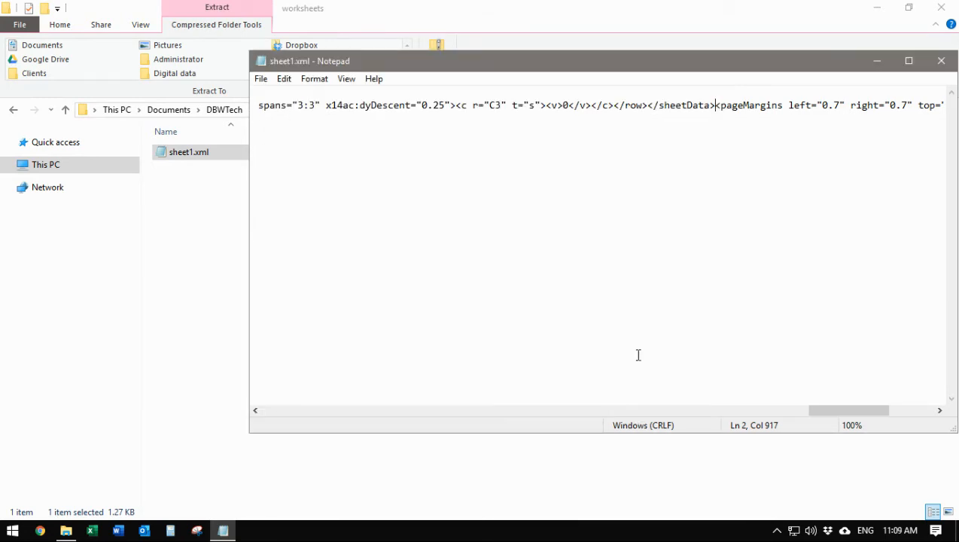
Close Notepad, return to DBWTech and copy the saved sheet1.xml.
left_click(942, 60)
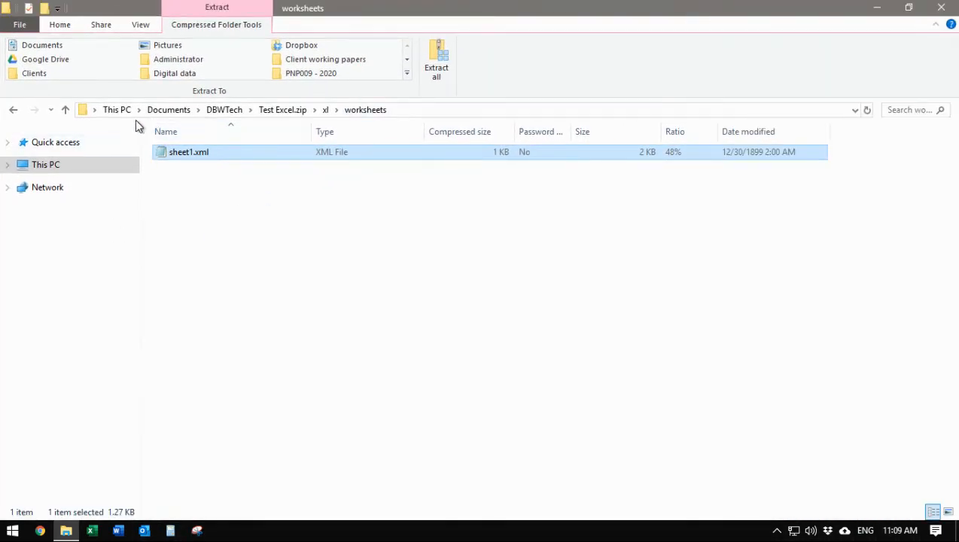
left_click(15, 111)
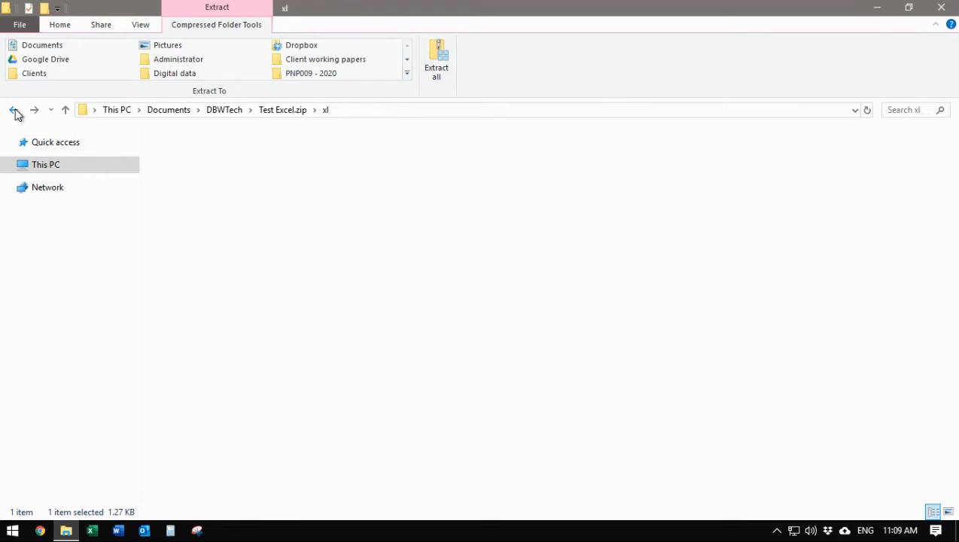
left_click(15, 111)
left_click(14, 111)
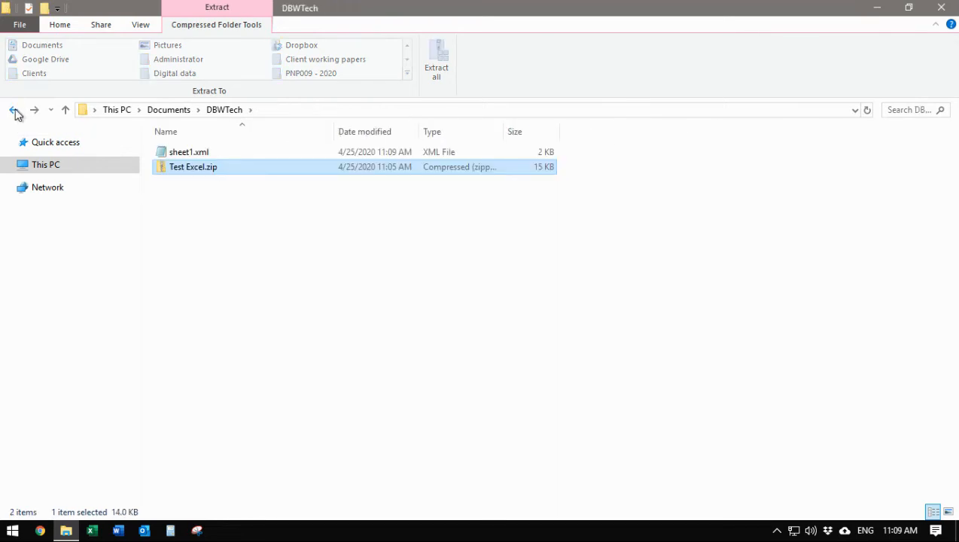
left_click(251, 242)
left_click(188, 157)
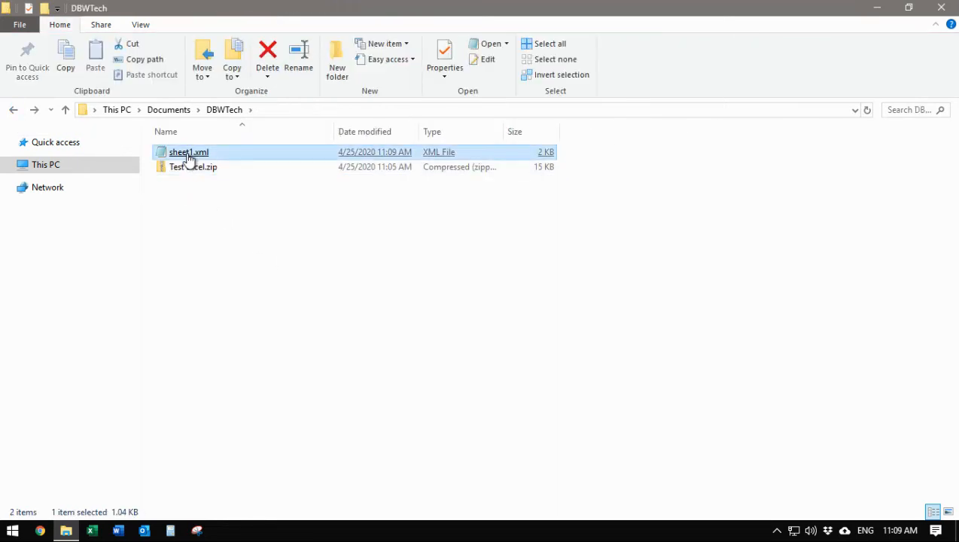
right_click(188, 162)
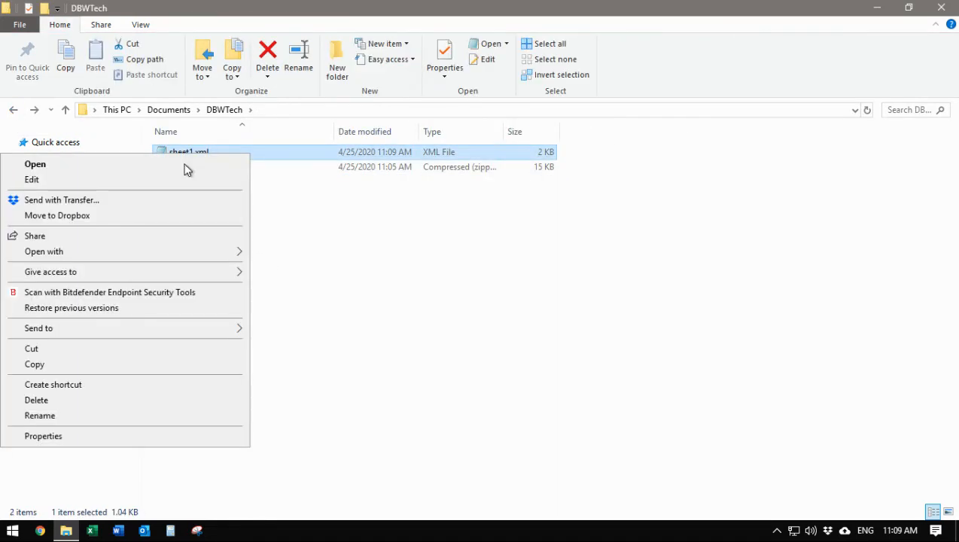
left_click(49, 365)
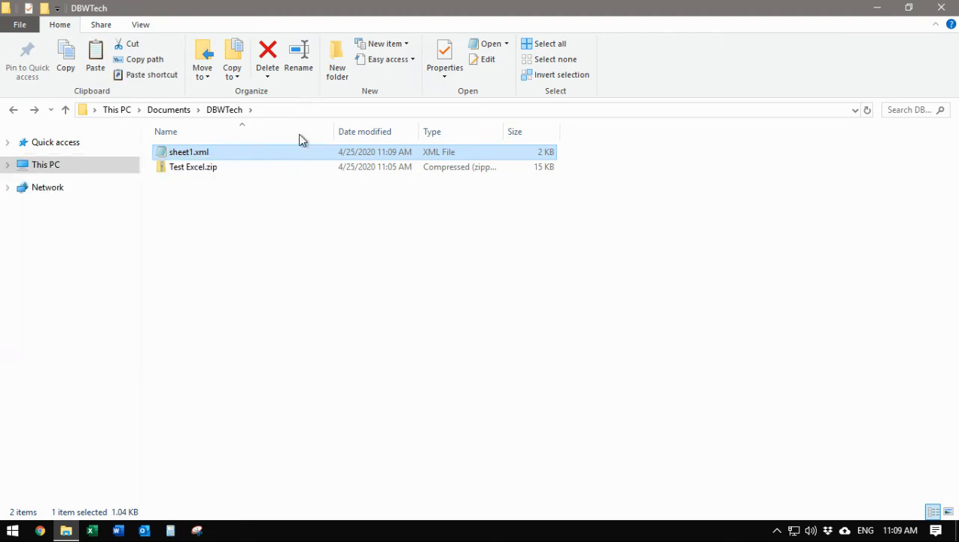
Paste sheet1.xml into Test Excel.zip's xl/worksheets folder, replacing the archived copy.
left_click(194, 170)
double_click(197, 167)
double_click(190, 184)
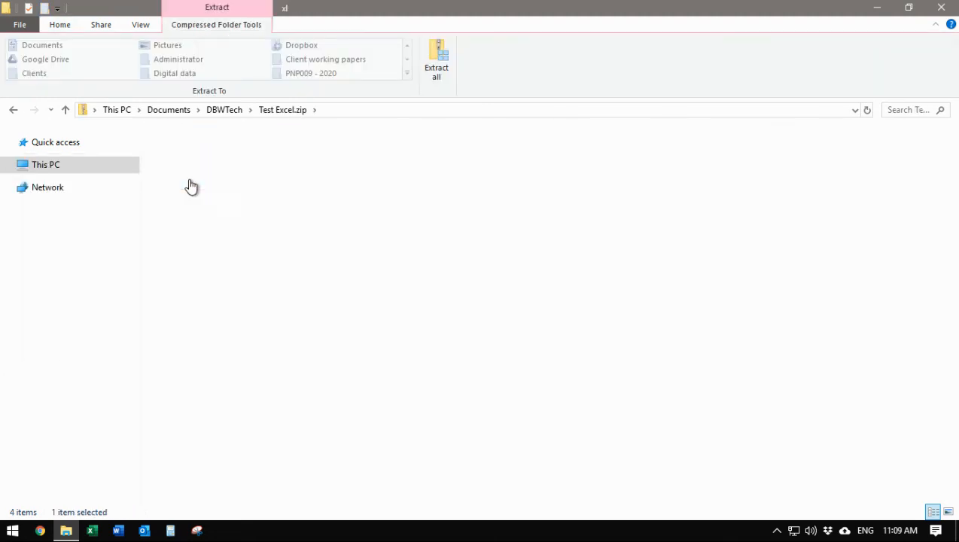
double_click(197, 184)
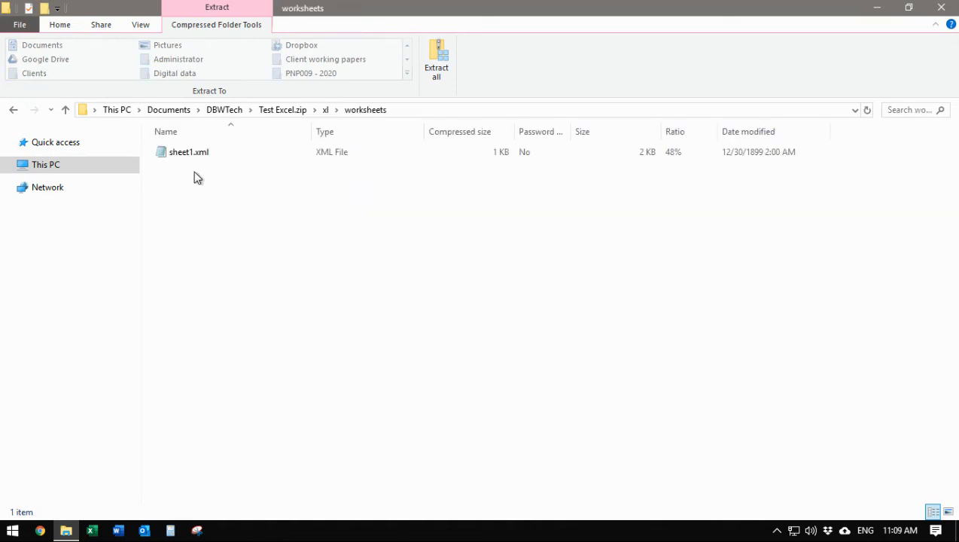
right_click(199, 188)
left_click(157, 262)
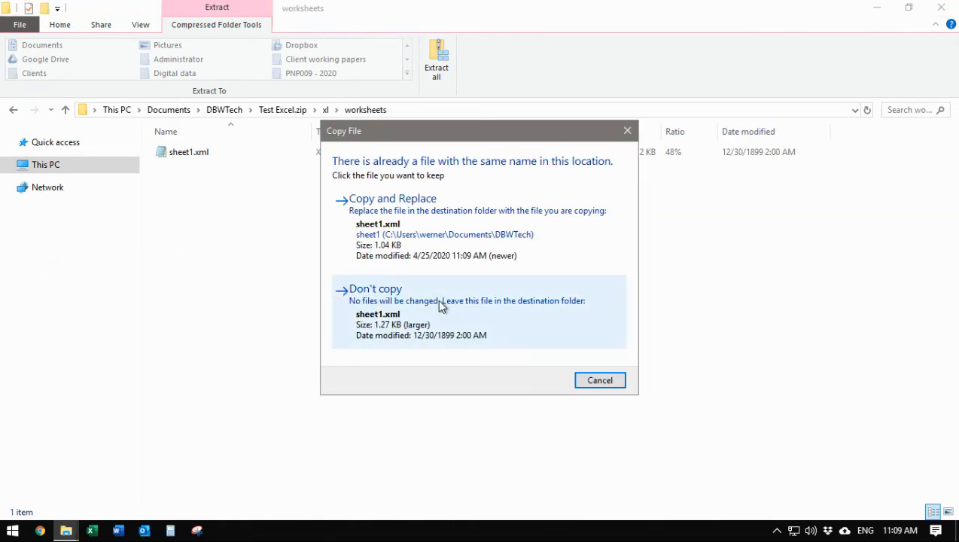
left_click(441, 230)
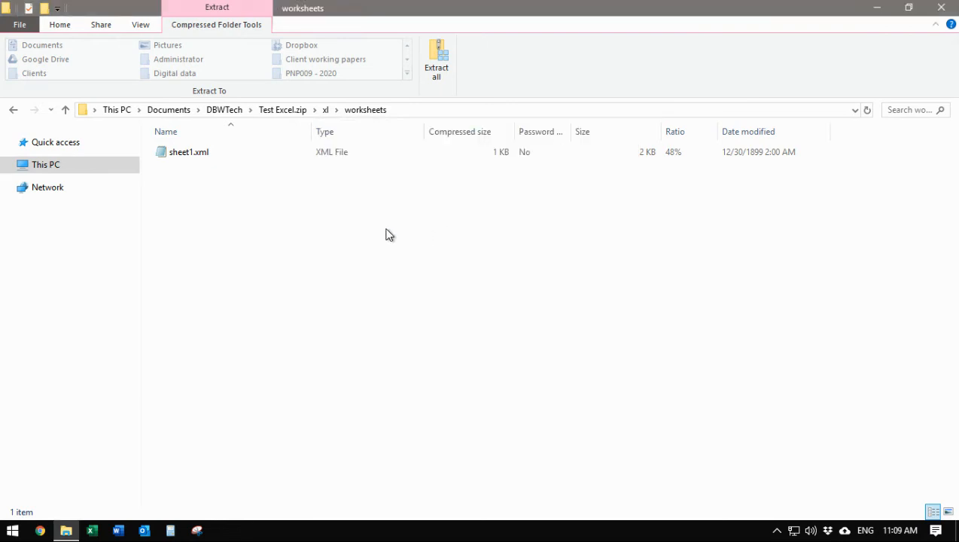
Navigate back out of the archive to the DBWTech folder.
left_click(14, 111)
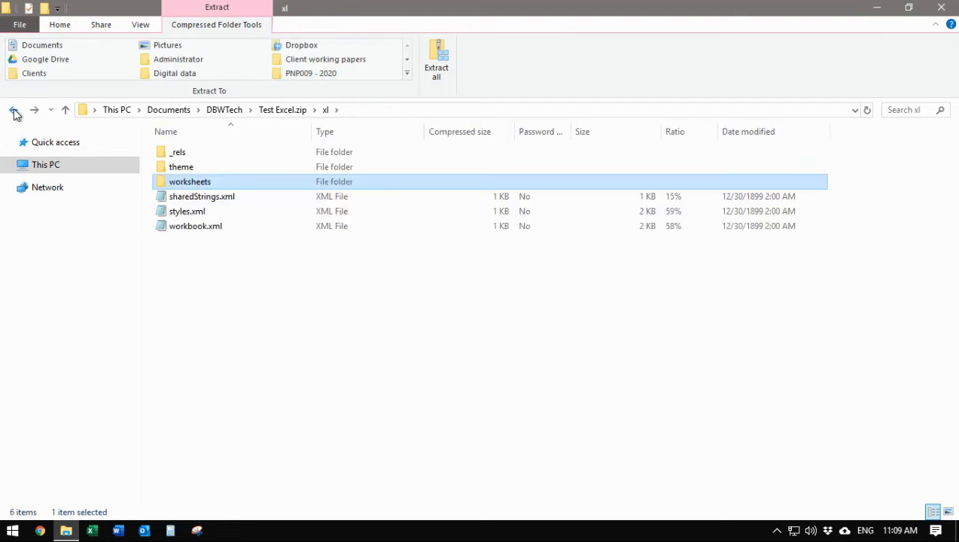
left_click(13, 111)
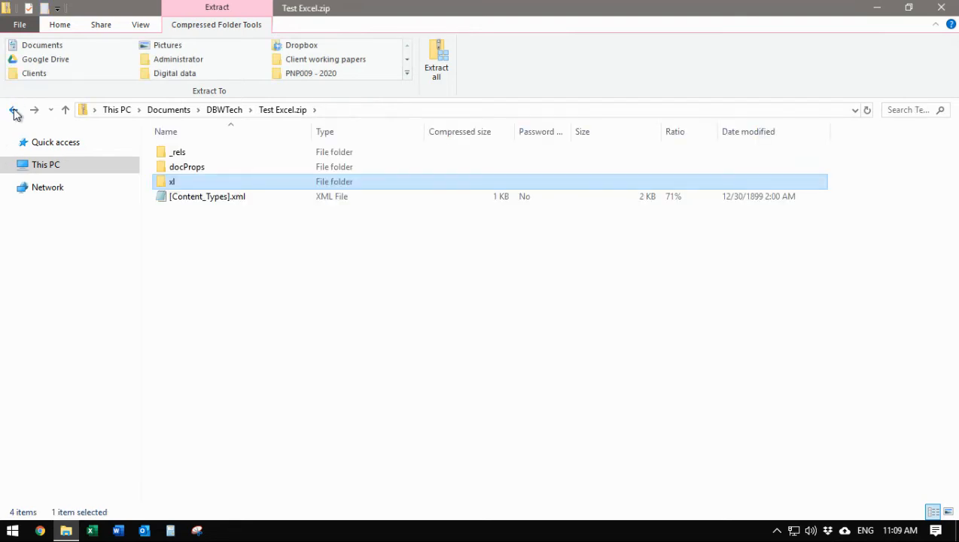
left_click(13, 111)
left_click(215, 213)
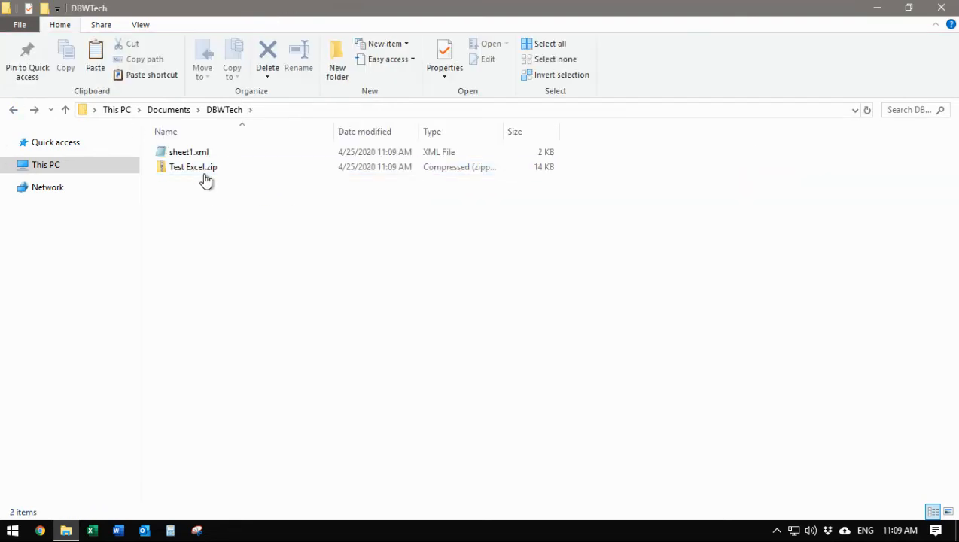
Rename Test Excel.zip to Test Excel.xlsx and accept the extension-change warning.
left_click(203, 170)
right_click(201, 168)
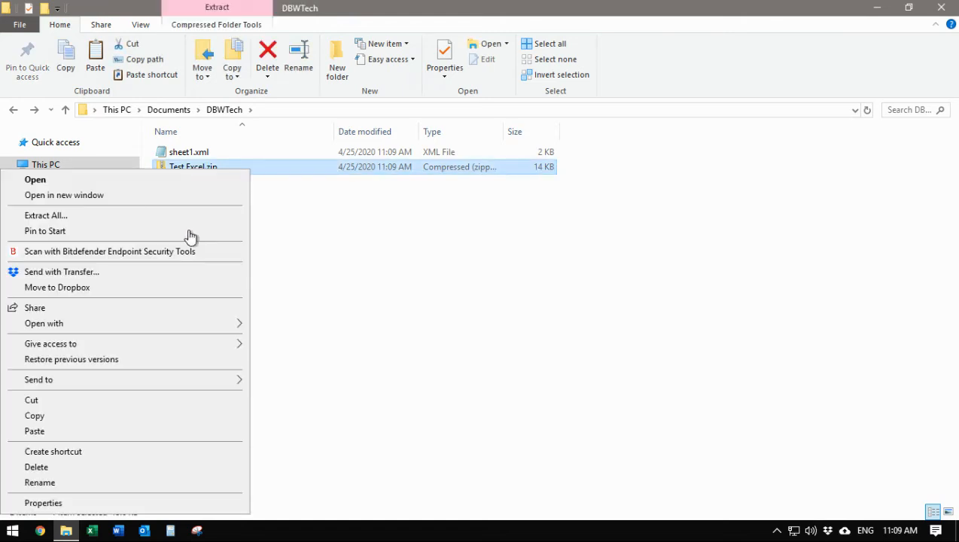
left_click(64, 483)
left_click(230, 166)
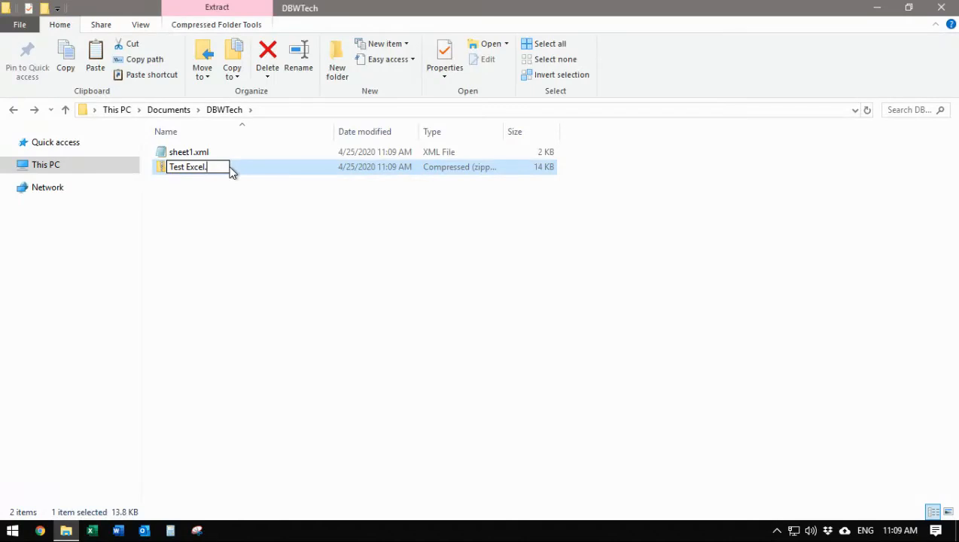
type("xlsx")
left_click(225, 241)
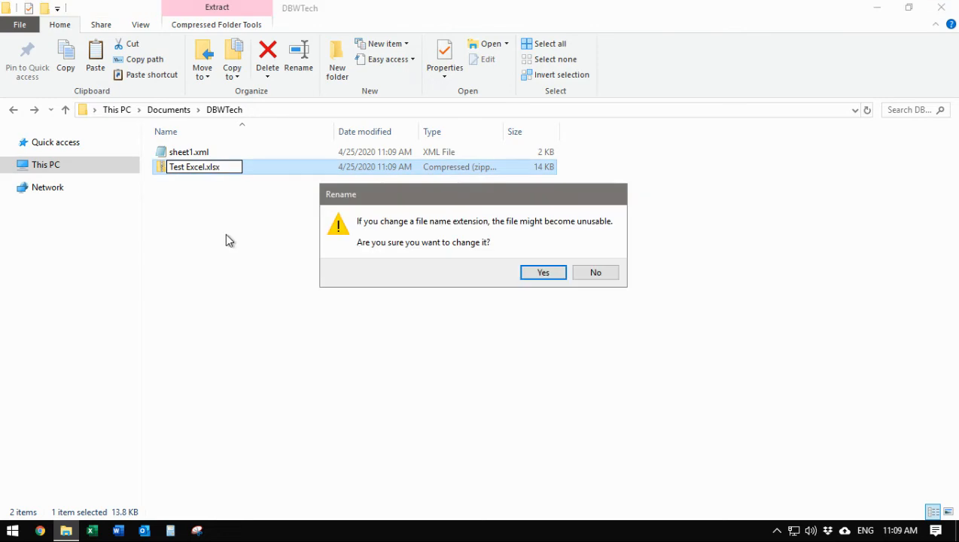
left_click(540, 275)
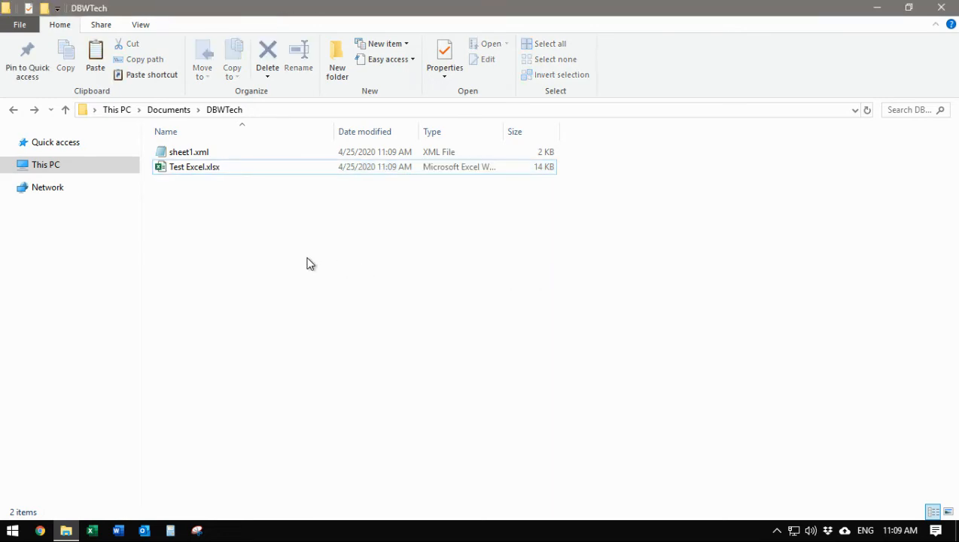
Open Test Excel.xlsx, append 'fgc gcdhy dtghy' to C3 and enter 'fd gtrd' in D5.
double_click(203, 169)
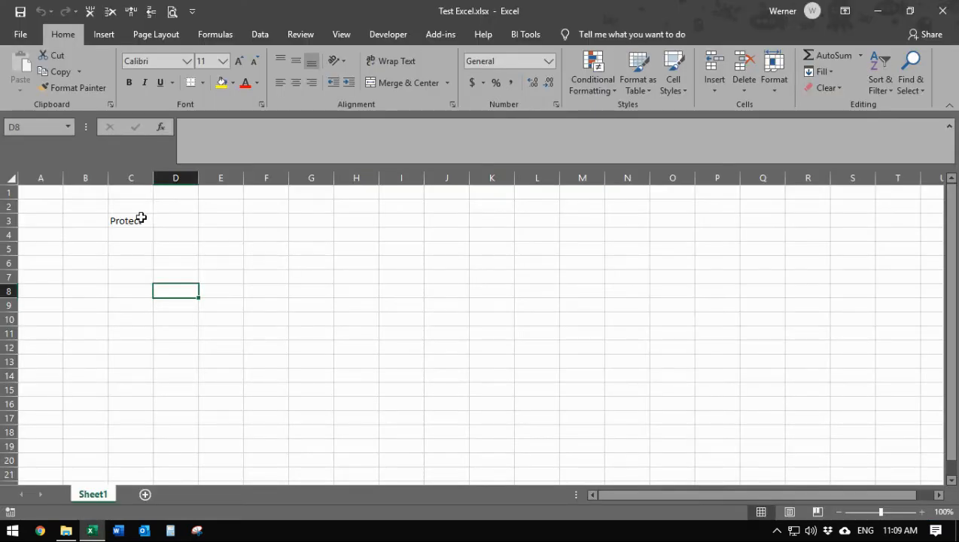
double_click(140, 221)
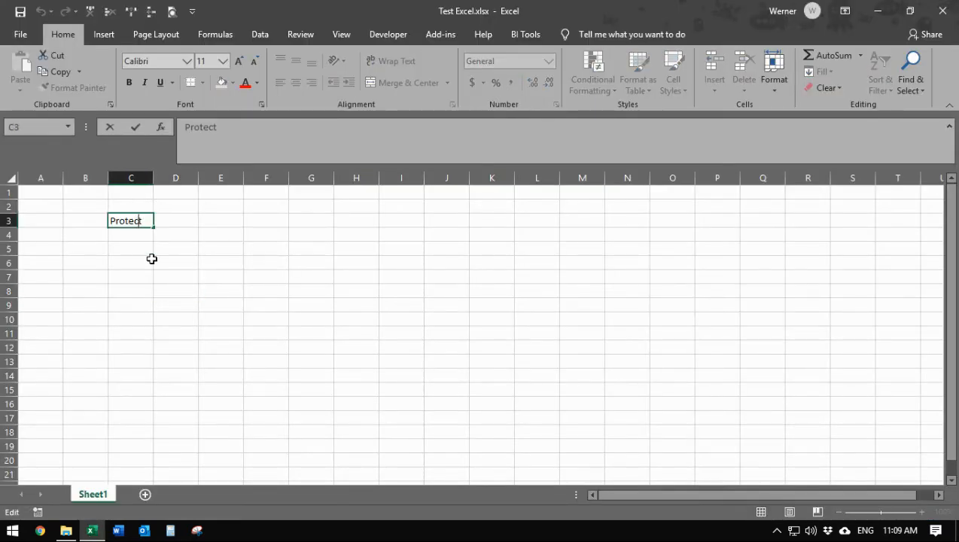
left_click(247, 131)
type("fgc gcdhy dtghy")
key("Return")
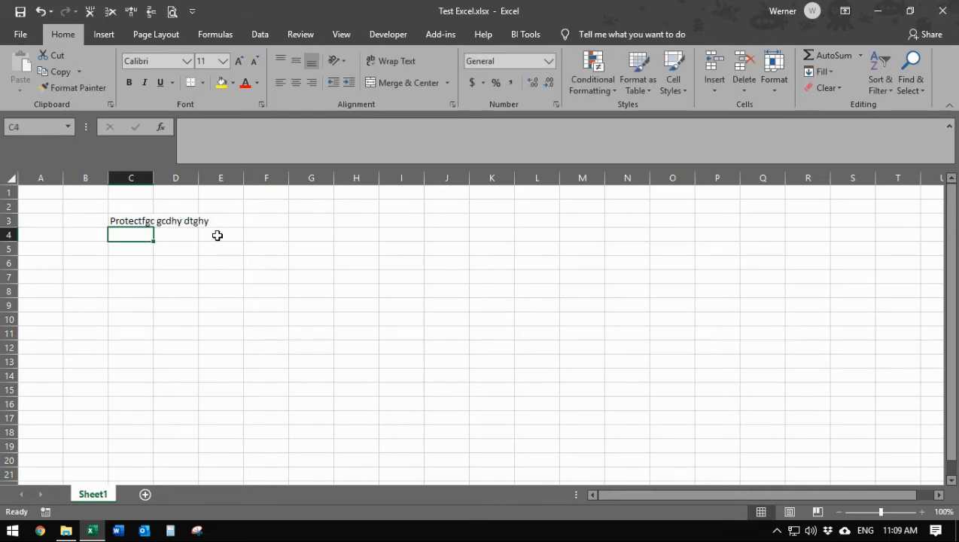
left_click(160, 250)
type("fd gtrd")
left_click(192, 302)
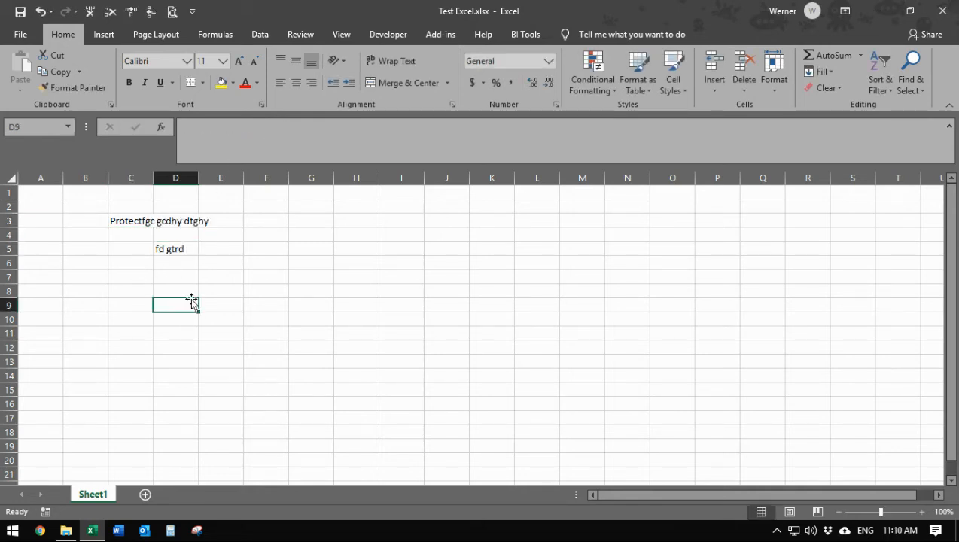
Save and close the workbook, then reopen it to check the C3:D6 text survived.
left_click(21, 15)
left_click(942, 11)
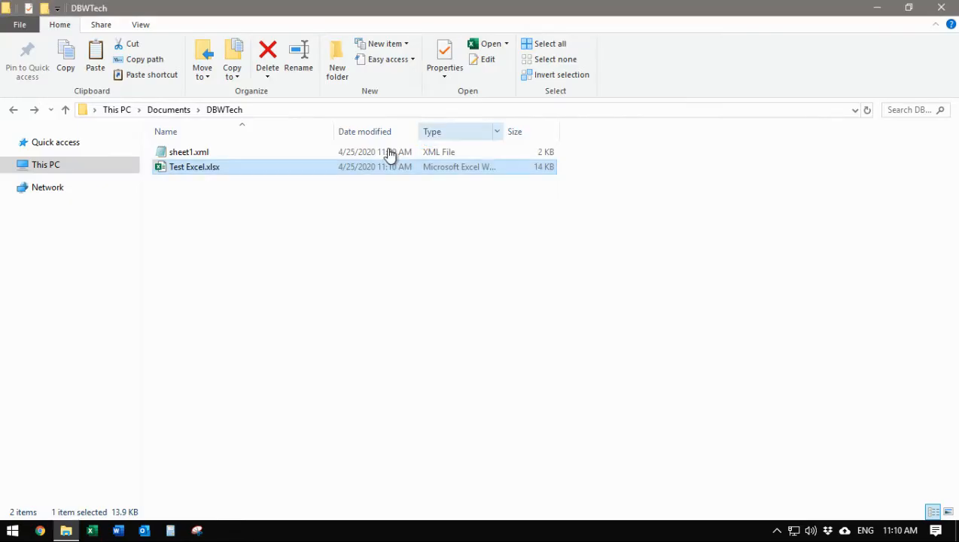
double_click(194, 168)
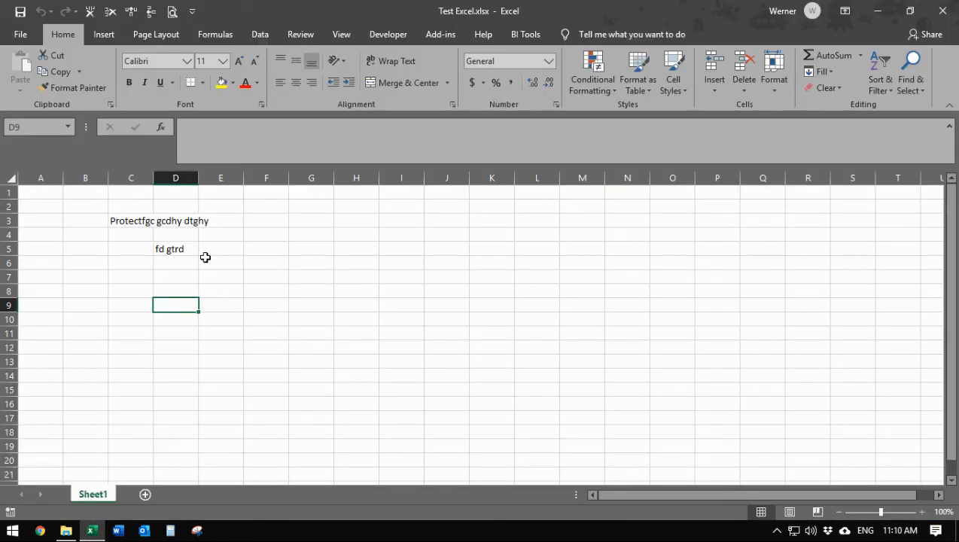
left_click_drag(176, 263, 113, 220)
left_click(261, 278)
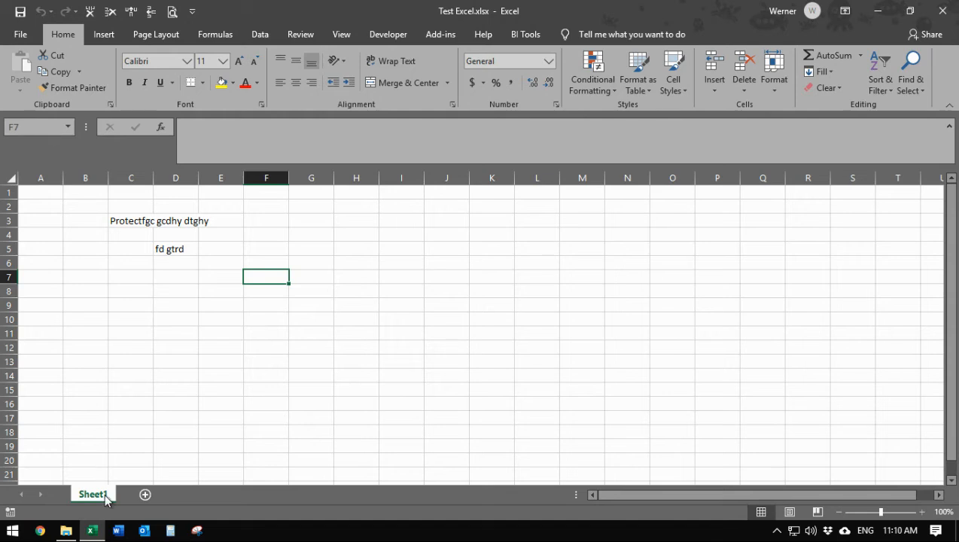
left_click(231, 334)
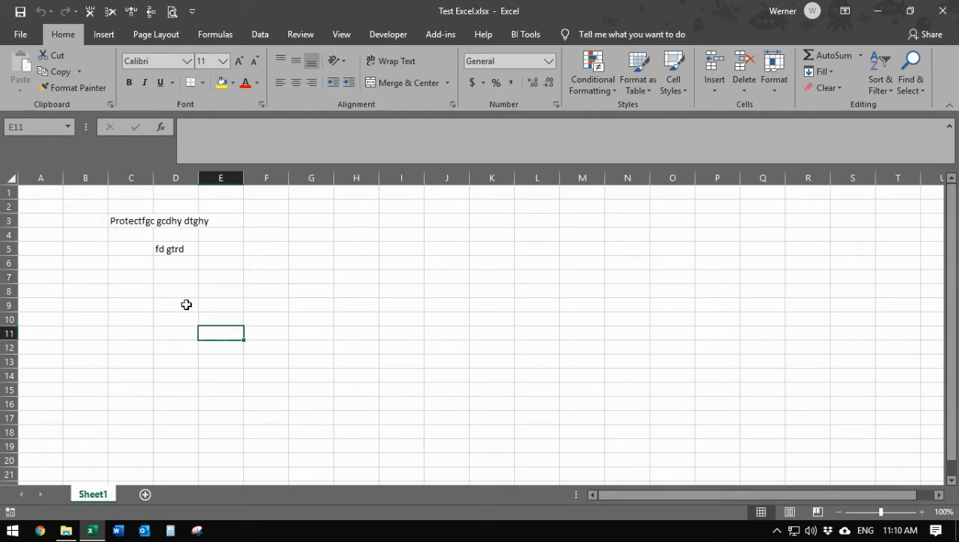
Insert two new blank worksheets from the Sheet1 tab's Insert option.
right_click(97, 493)
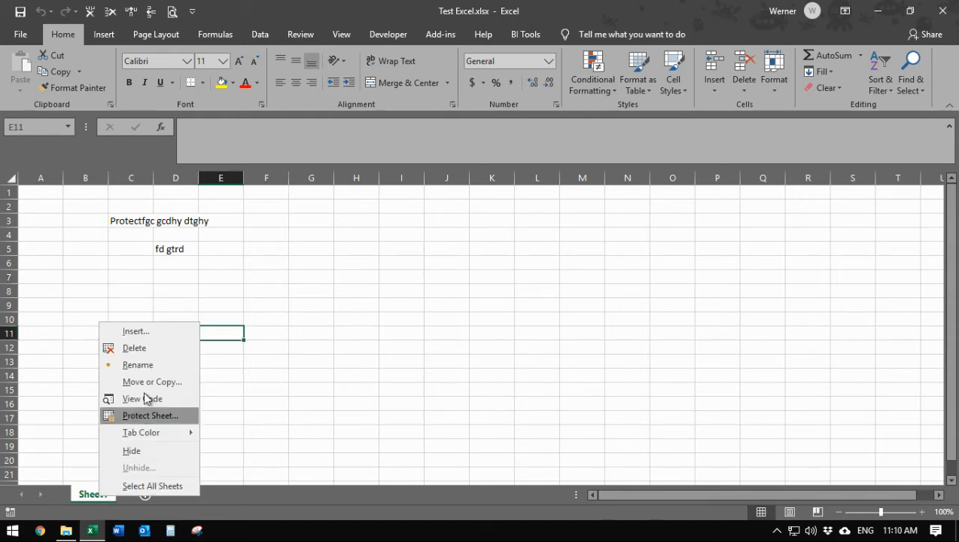
left_click(160, 331)
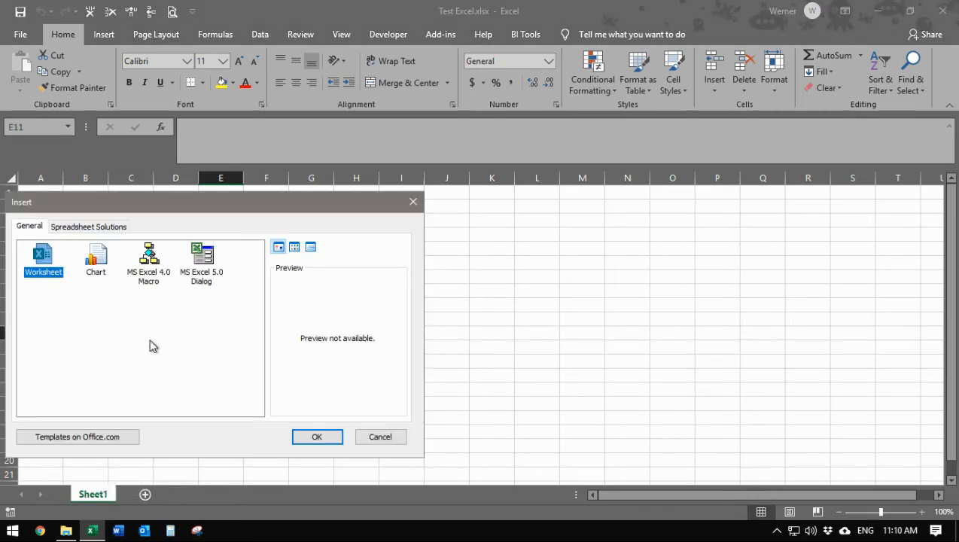
left_click(300, 437)
right_click(145, 497)
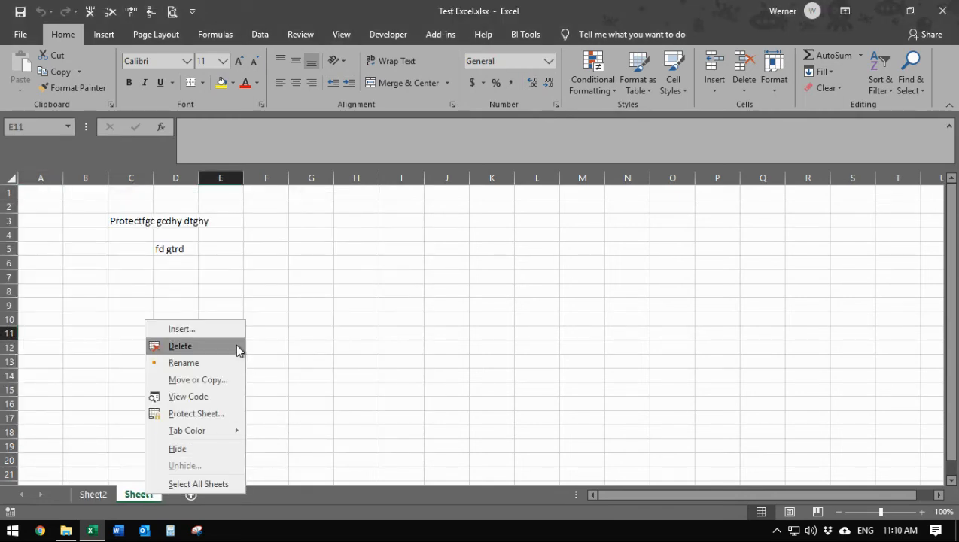
left_click(223, 327)
double_click(56, 268)
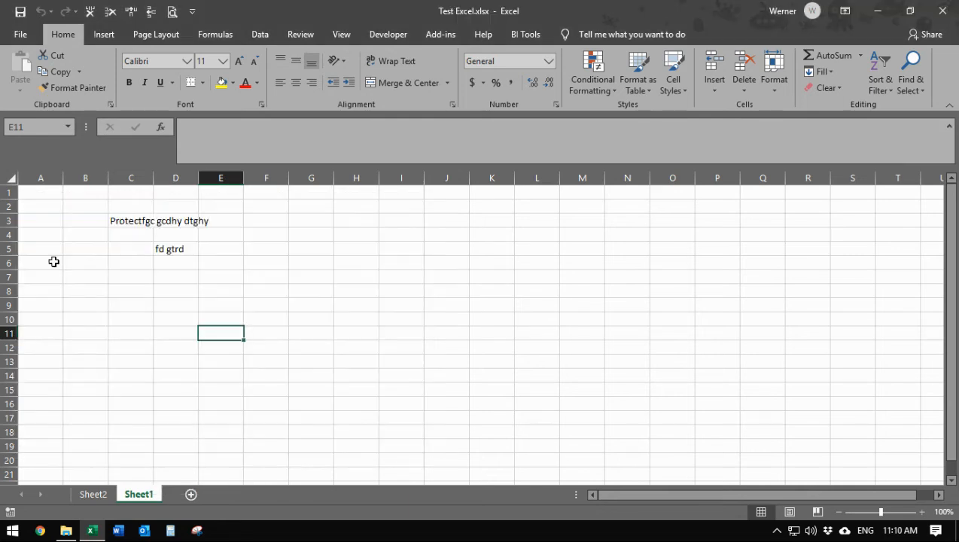
Enter 'fdgfdg' in cell D9 of Sheet3.
left_click(185, 495)
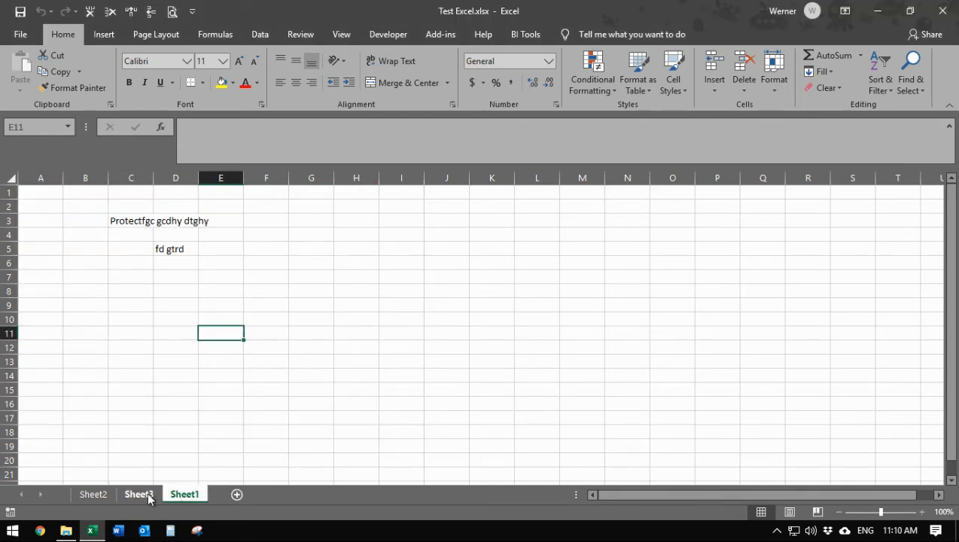
left_click(144, 496)
left_click(194, 302)
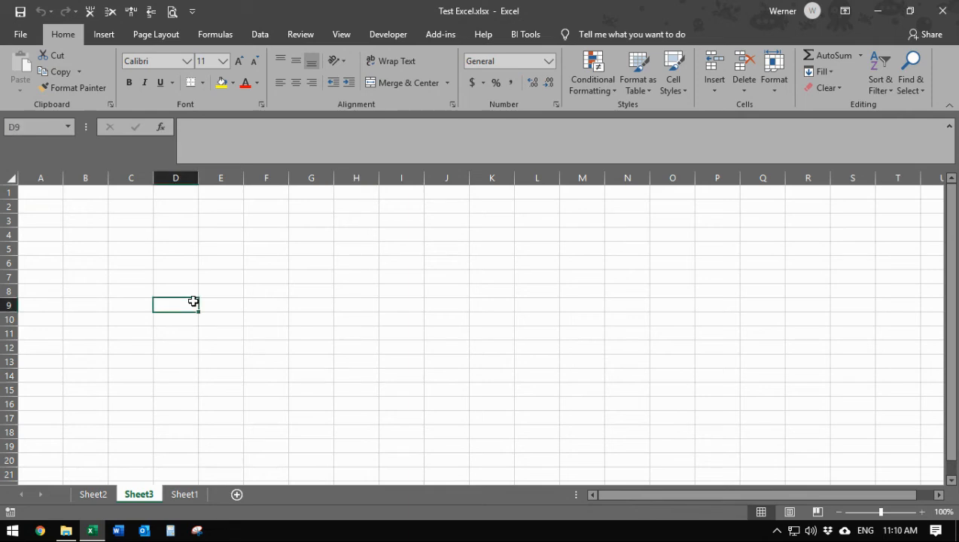
type("fdgfdg")
left_click(257, 320)
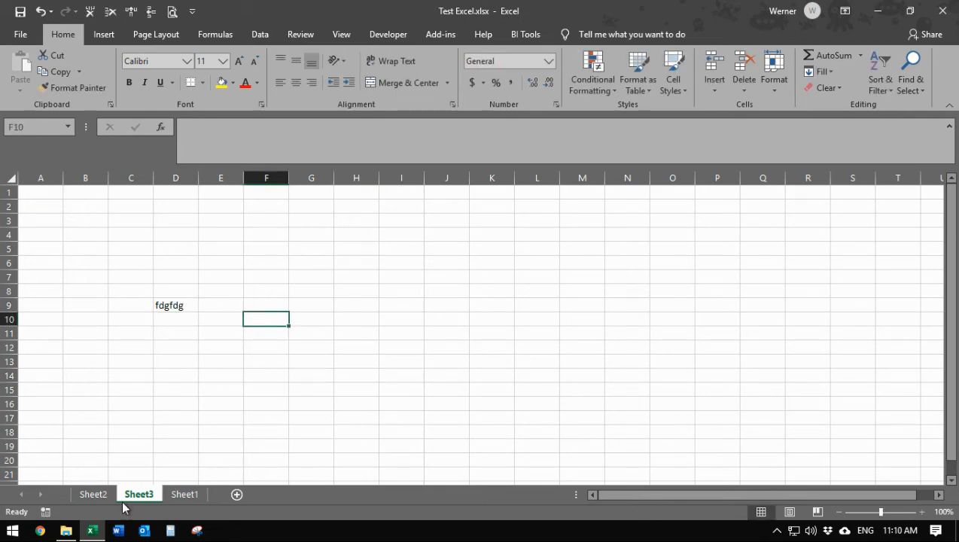
Protect Sheet3 with a password, entering and confirming it.
right_click(136, 494)
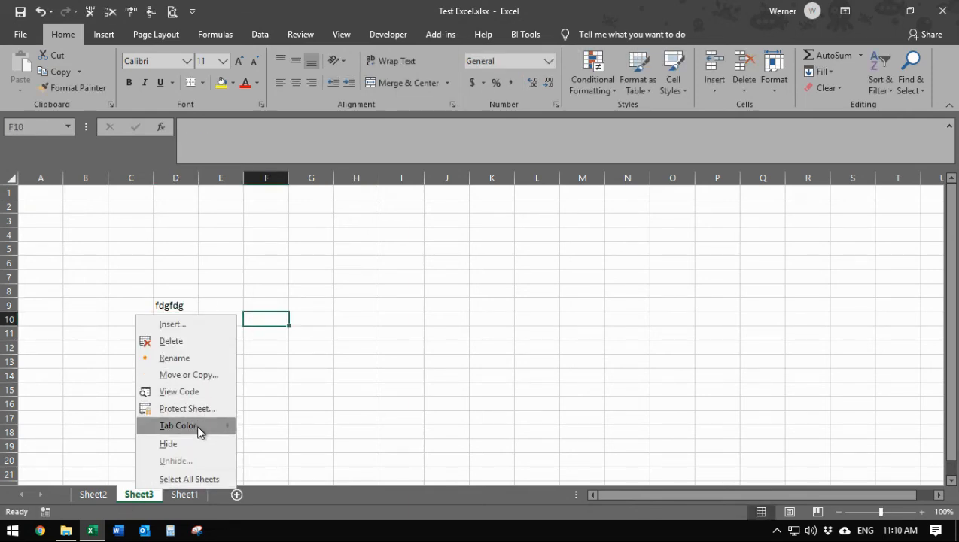
left_click(198, 407)
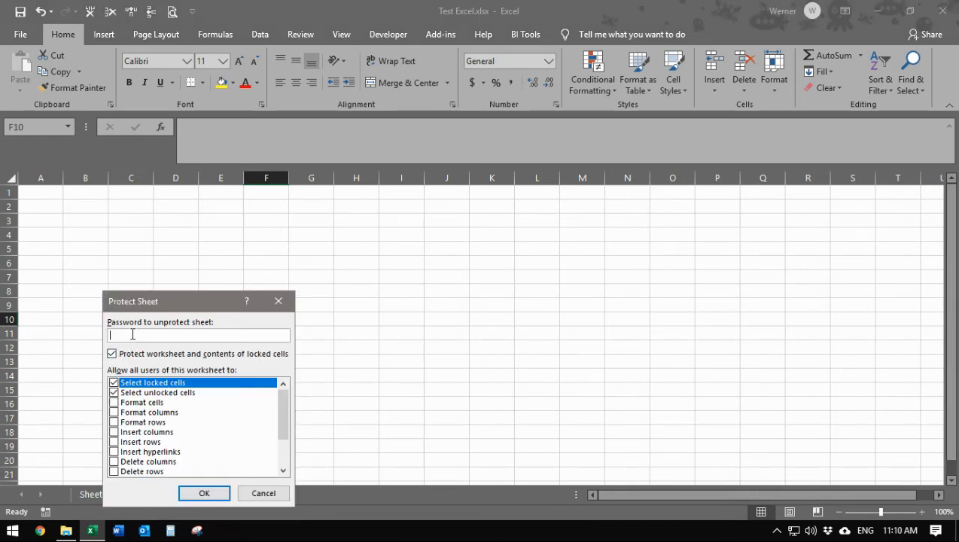
type("123456")
left_click(194, 494)
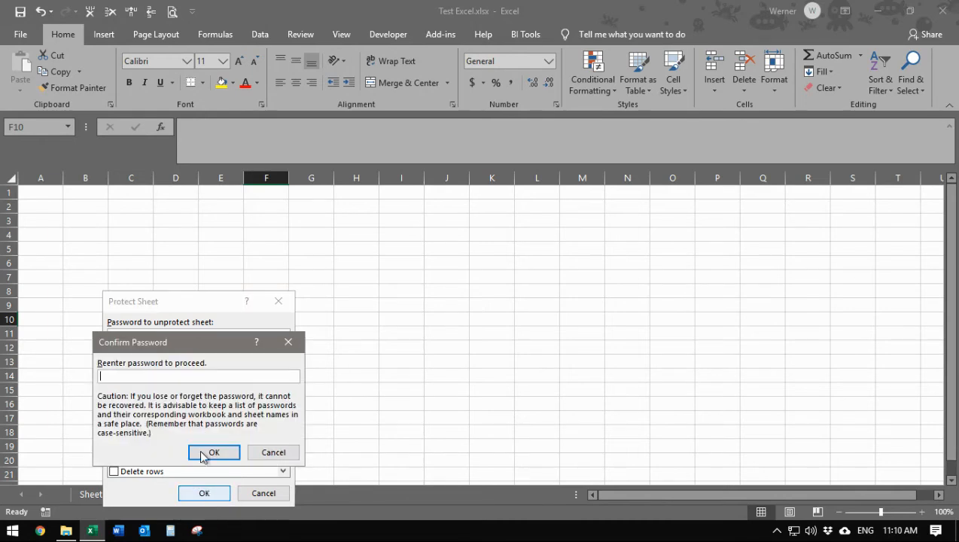
type("12345")
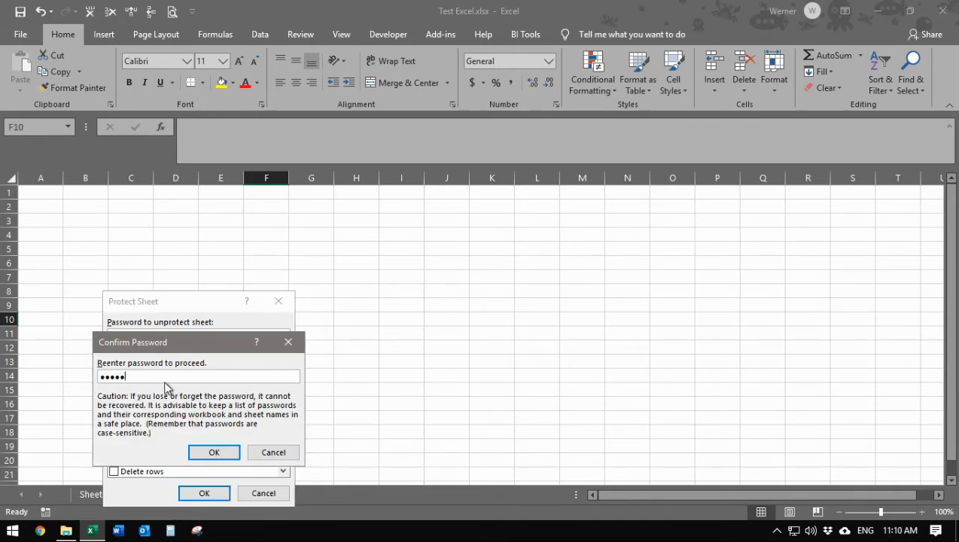
type("6")
key("Return")
left_click(227, 387)
left_click(162, 307)
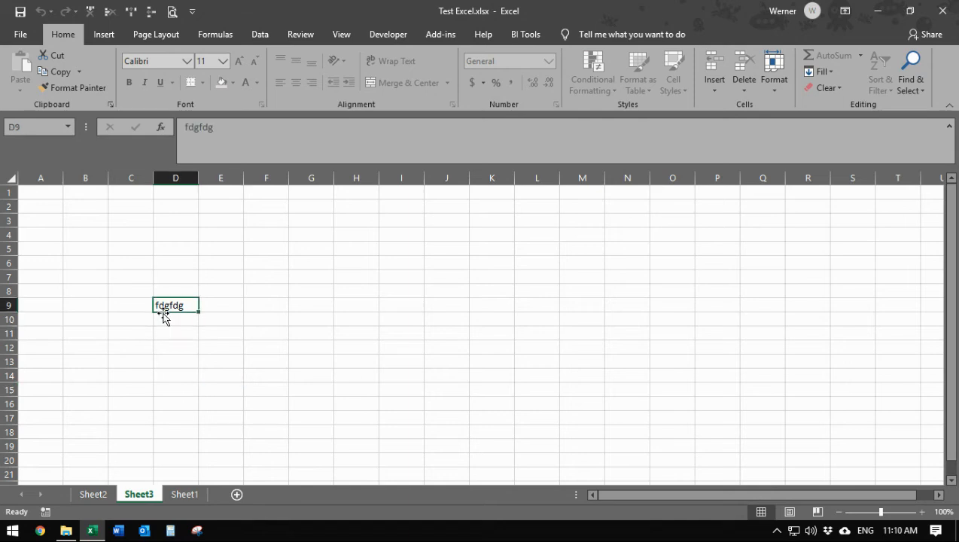
Confirm D9 edits are blocked, then drag Sheet1 to the first tab position.
double_click(184, 305)
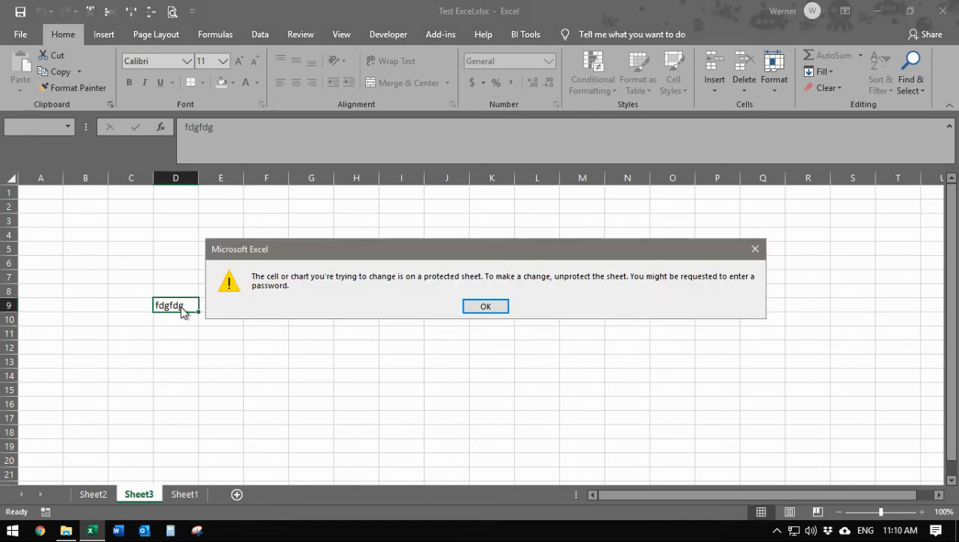
left_click(473, 306)
left_click(279, 407)
left_click(183, 494)
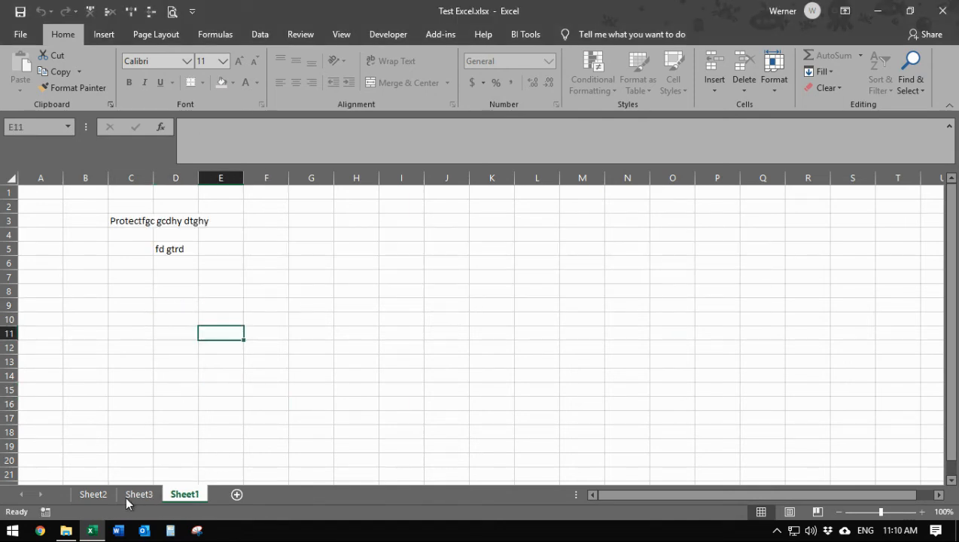
left_click_drag(127, 503, 72, 493)
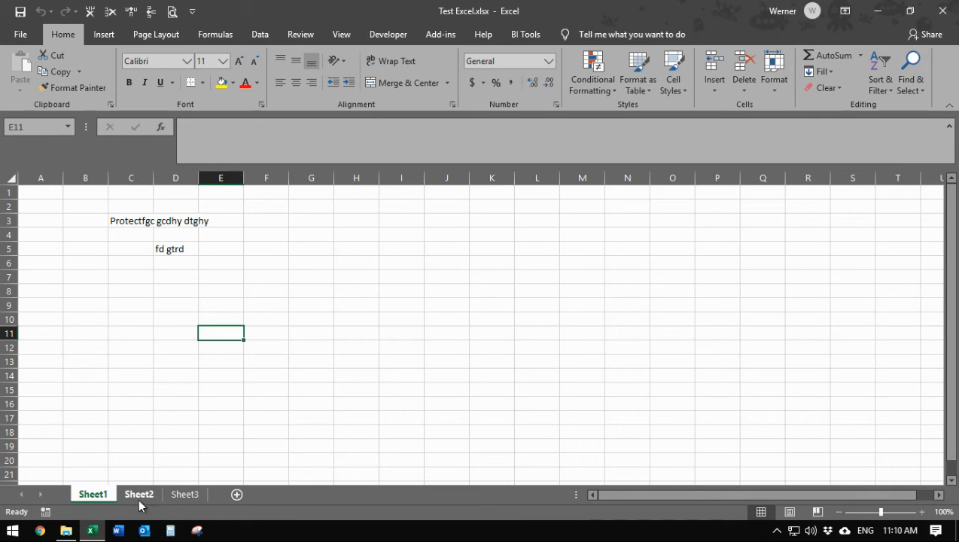
Retest Sheet3's D9 protection, then switch to Sheet1 and try editing E13.
left_click(184, 494)
double_click(187, 305)
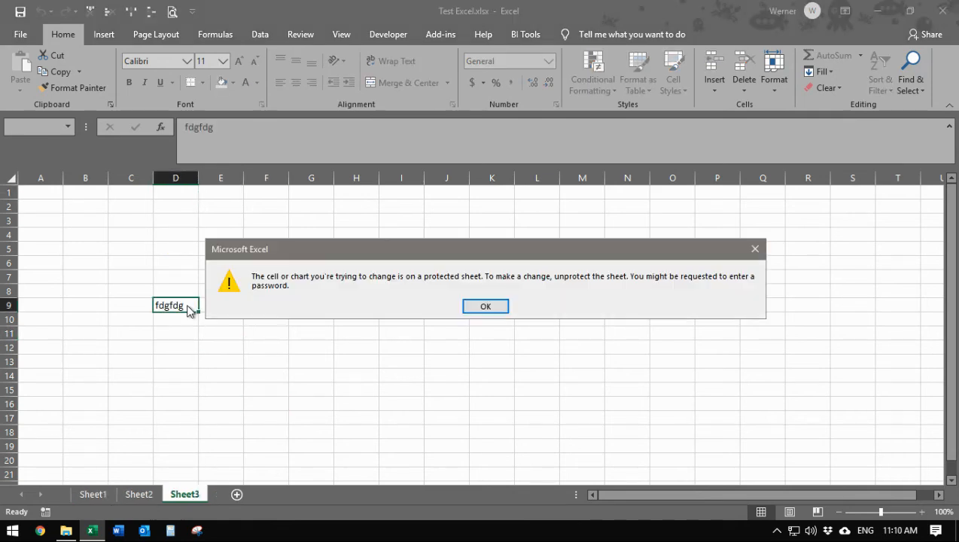
left_click(498, 308)
left_click(98, 497)
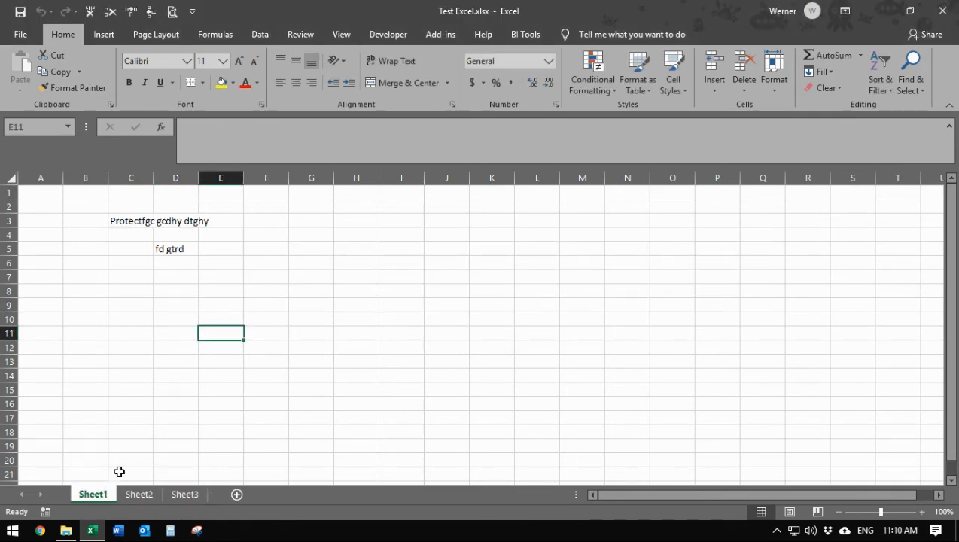
double_click(203, 360)
key("Return")
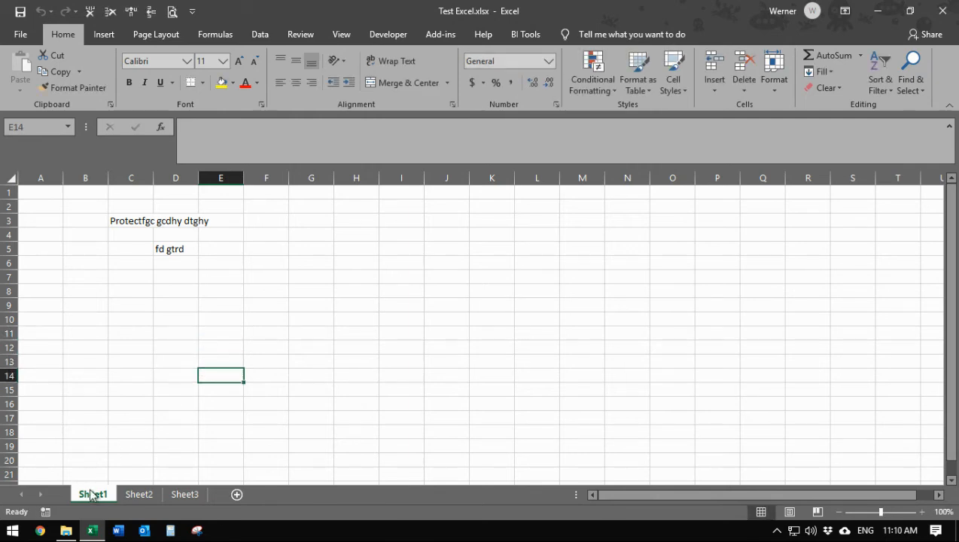
Password-protect Sheet1, redoing the mismatched confirmation, and verify D5 is locked.
right_click(103, 496)
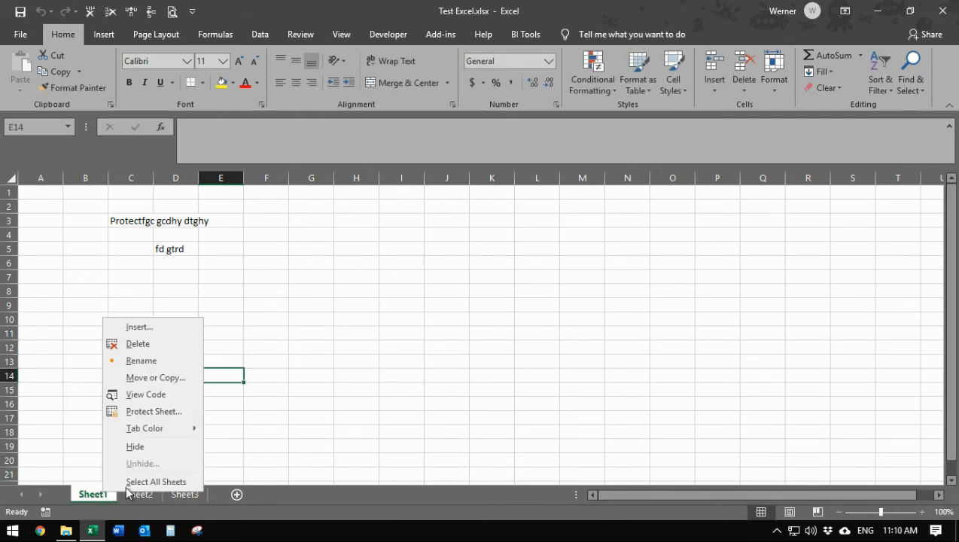
left_click(175, 411)
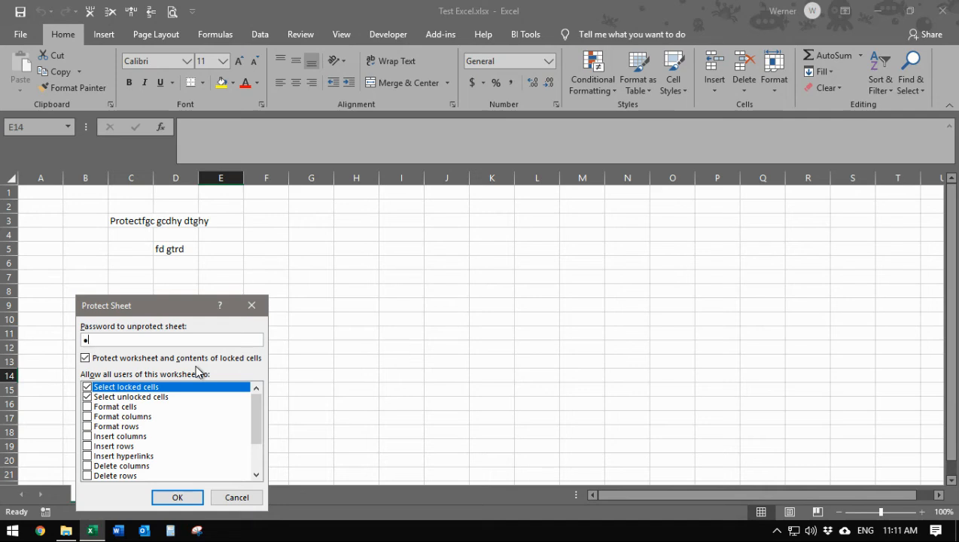
left_click(181, 498)
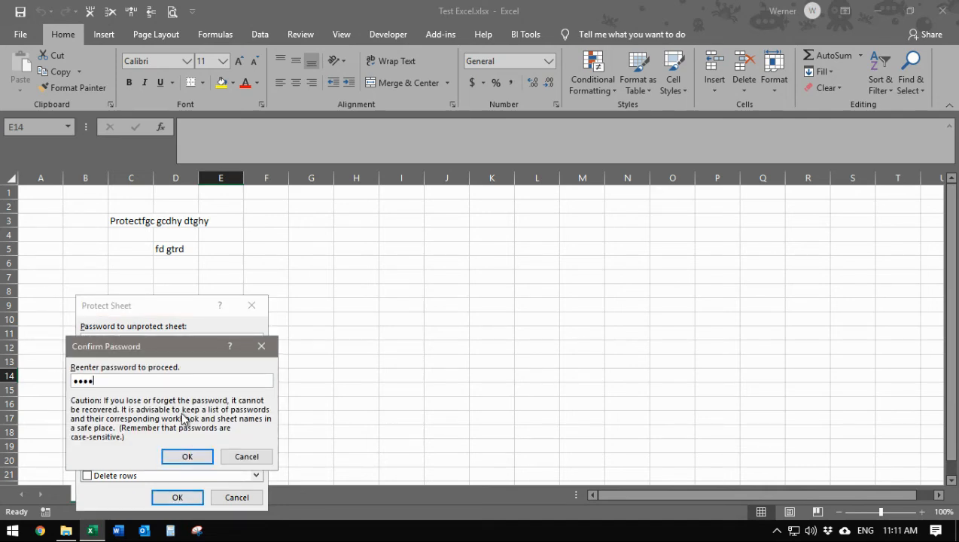
key("Return")
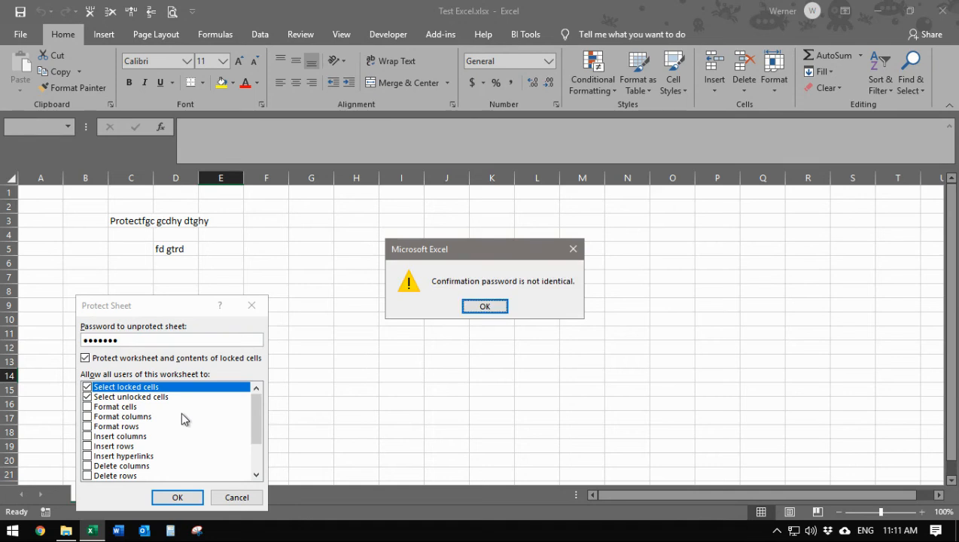
left_click(491, 310)
type("12345")
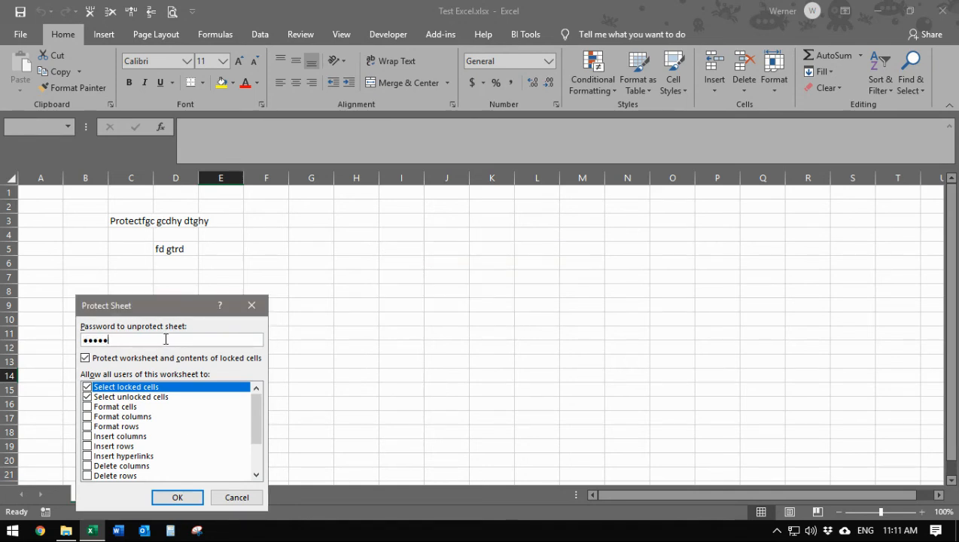
type("6")
key("Return")
type("123")
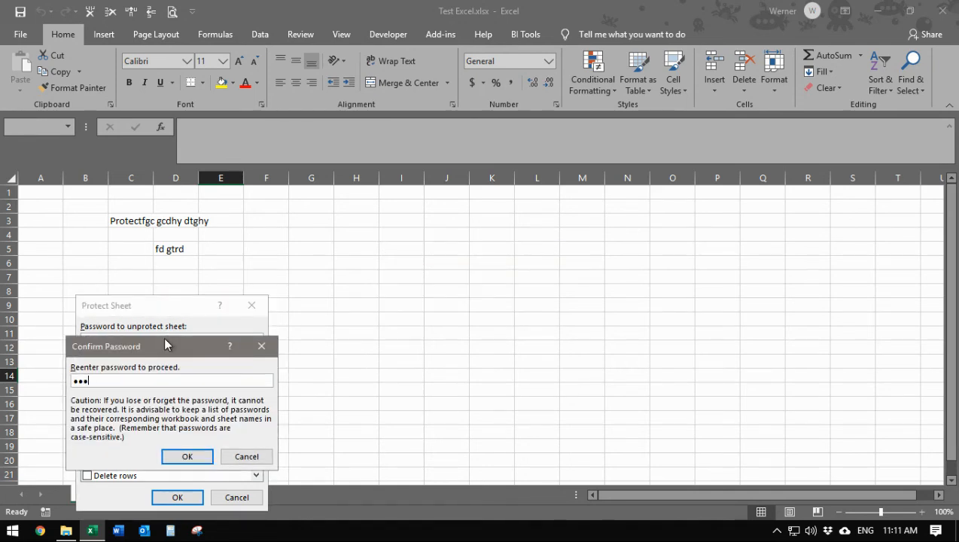
type("456")
key("Return")
left_click(176, 251)
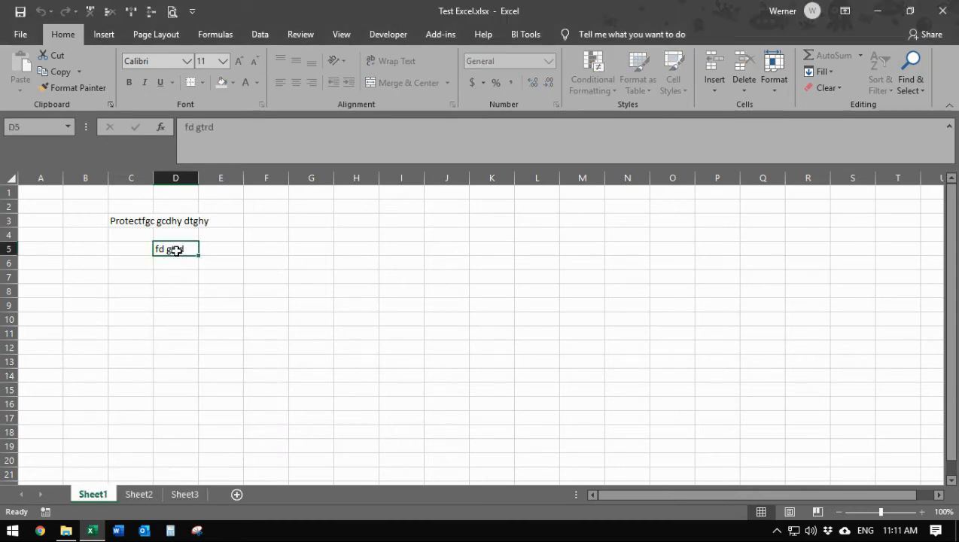
double_click(175, 250)
left_click(488, 309)
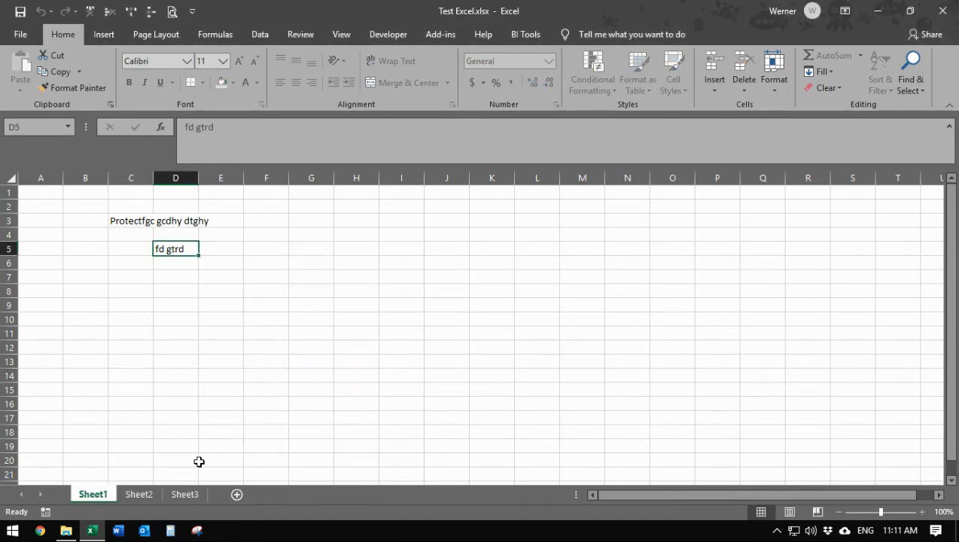
Append 'hgim f' to Sheet2's E10 to read 'hgijhgim f', then save and close Excel.
left_click(141, 496)
left_click(226, 325)
type("hgim f")
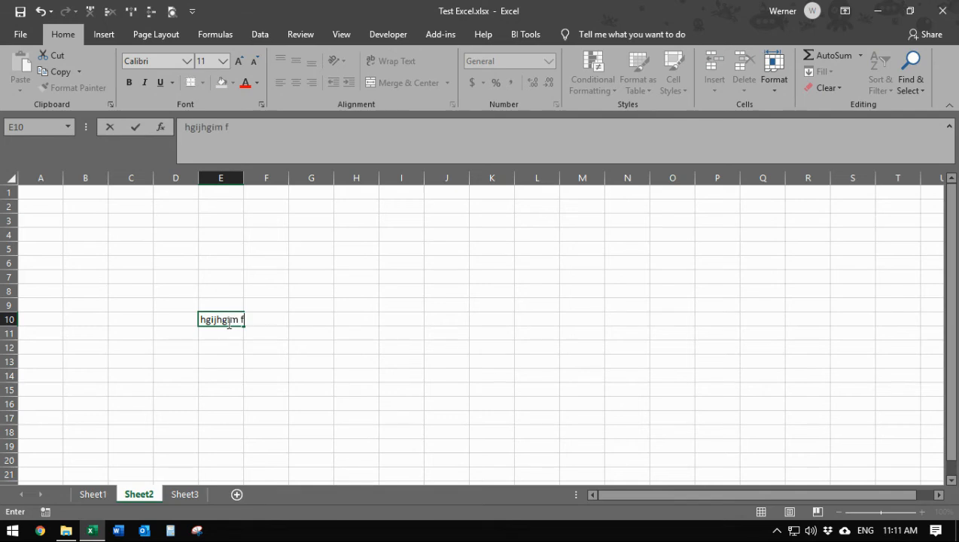
left_click(266, 359)
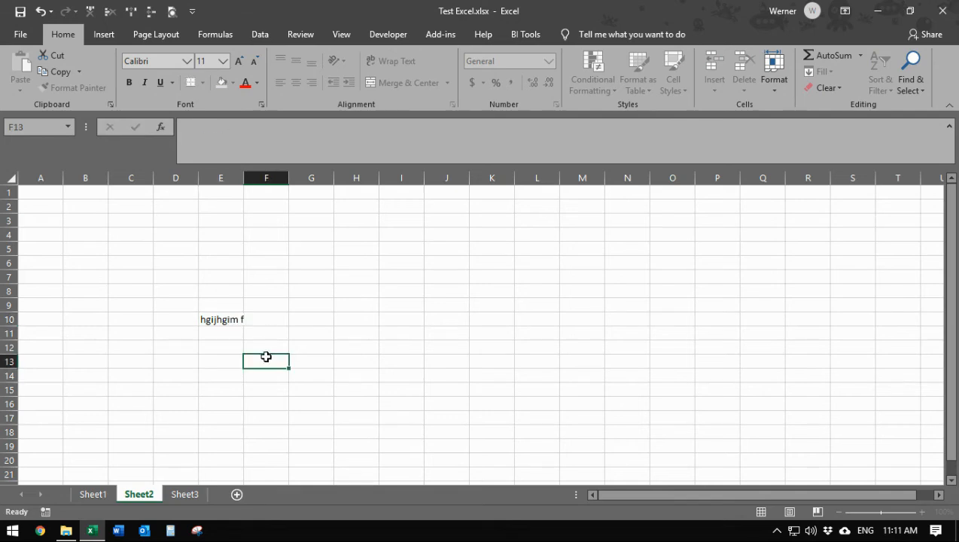
left_click(20, 11)
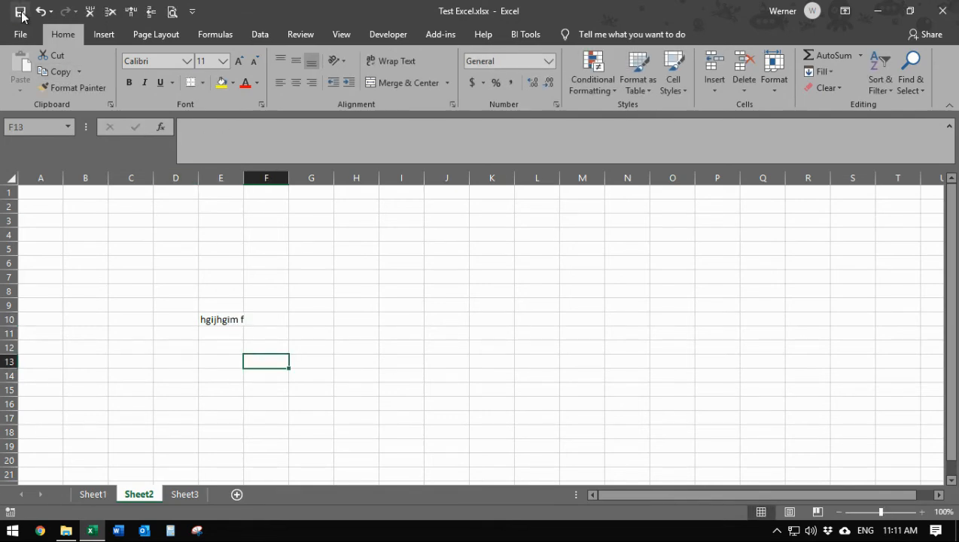
left_click(943, 10)
Delete the leftover sheet1.xml from the DBWTech folder.
left_click(199, 152)
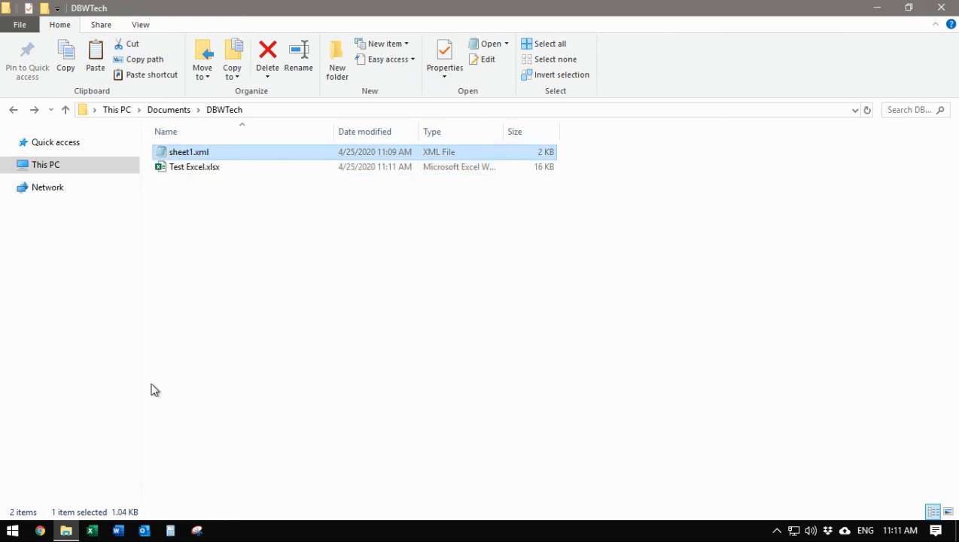
right_click(197, 153)
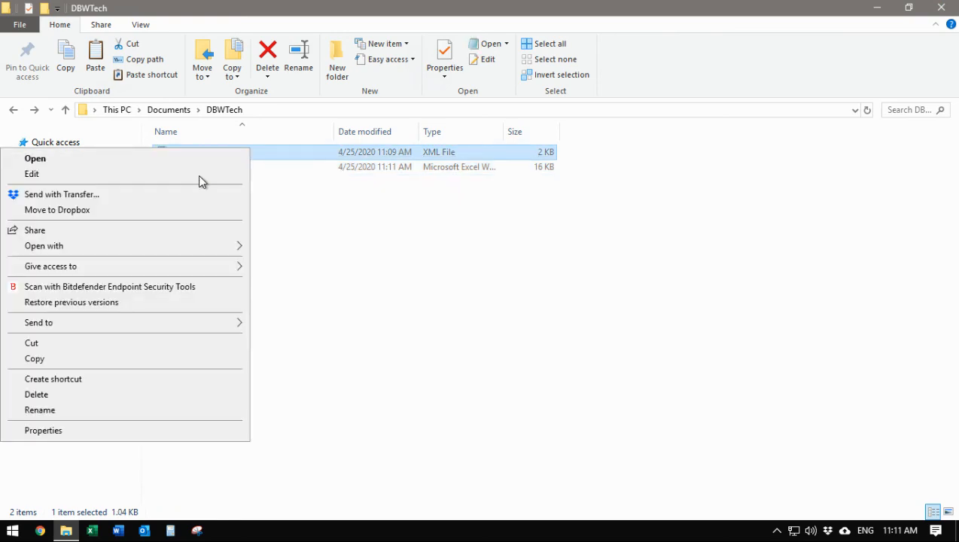
left_click(111, 394)
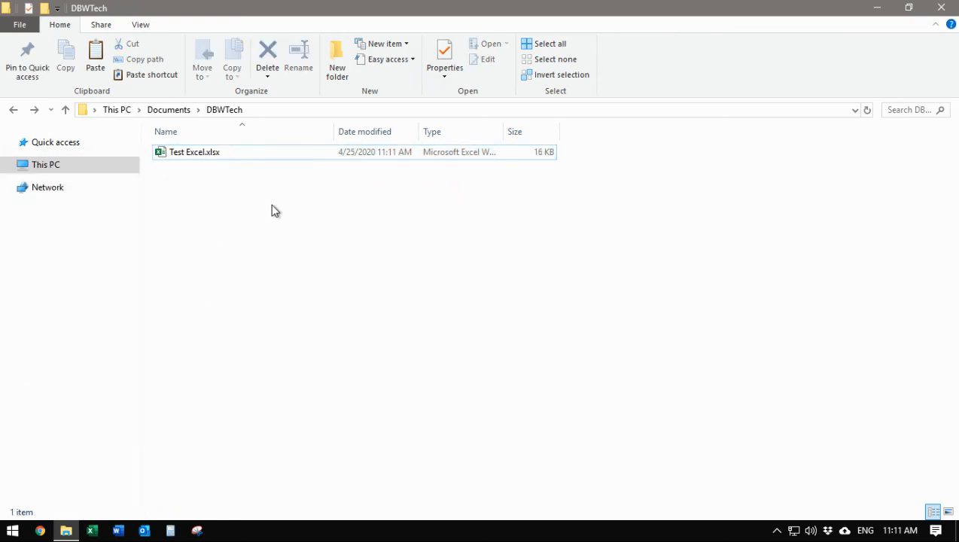
Rename Test Excel.xlsx to Test Excel.zip and accept the extension-change warning.
left_click(193, 155)
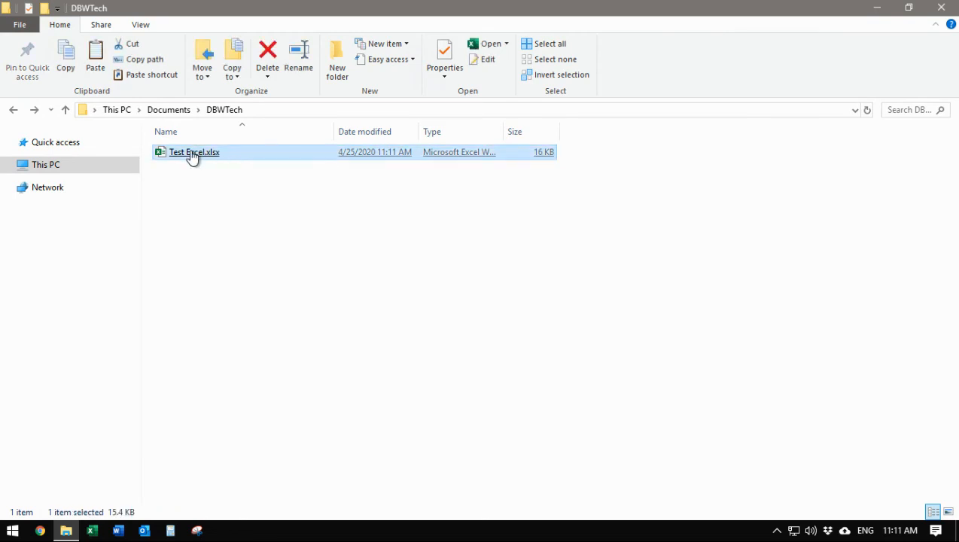
right_click(193, 154)
left_click(86, 428)
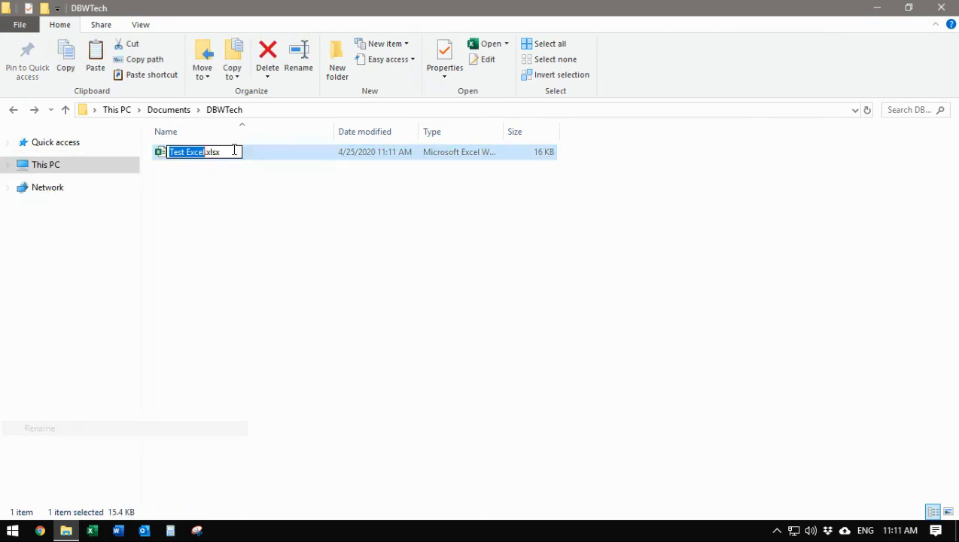
left_click(232, 149)
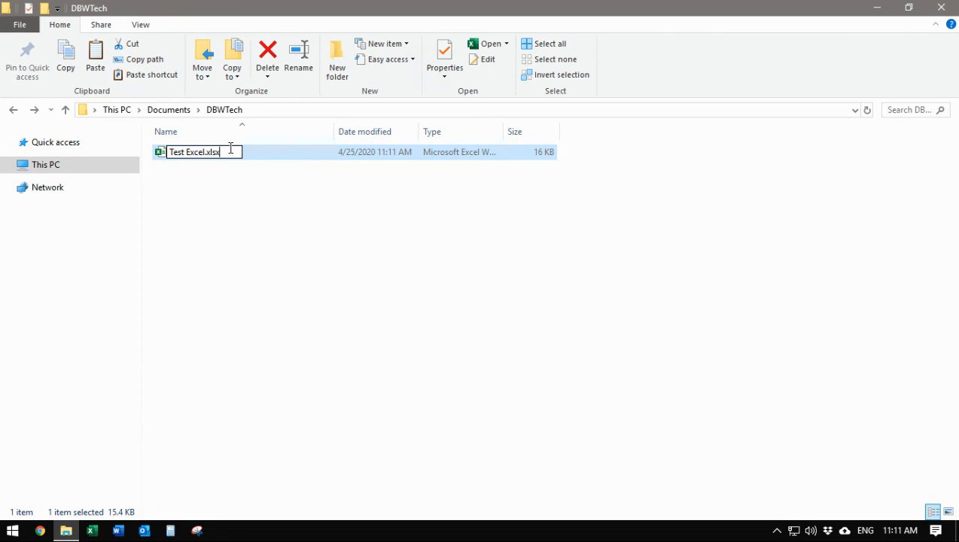
key("BackSpace")
type("zip")
key("Return")
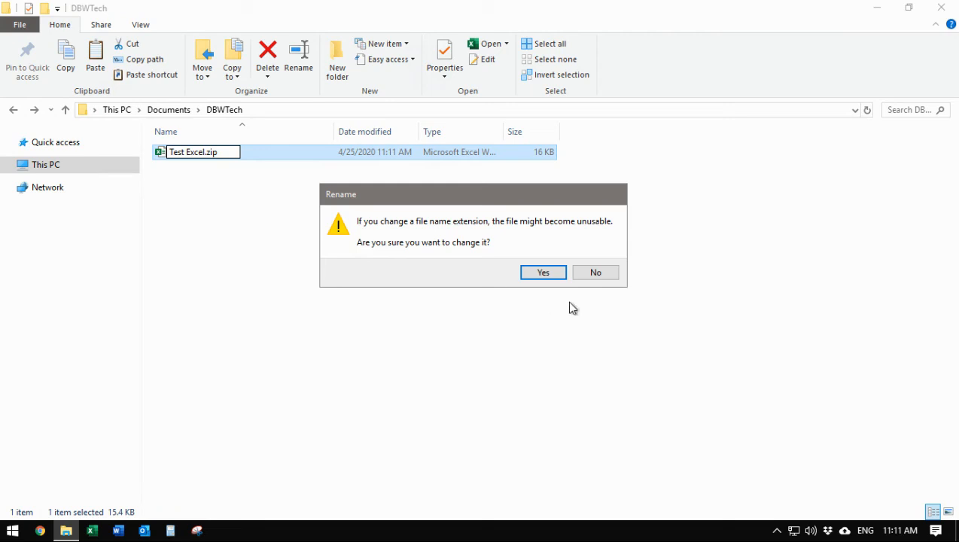
left_click(541, 274)
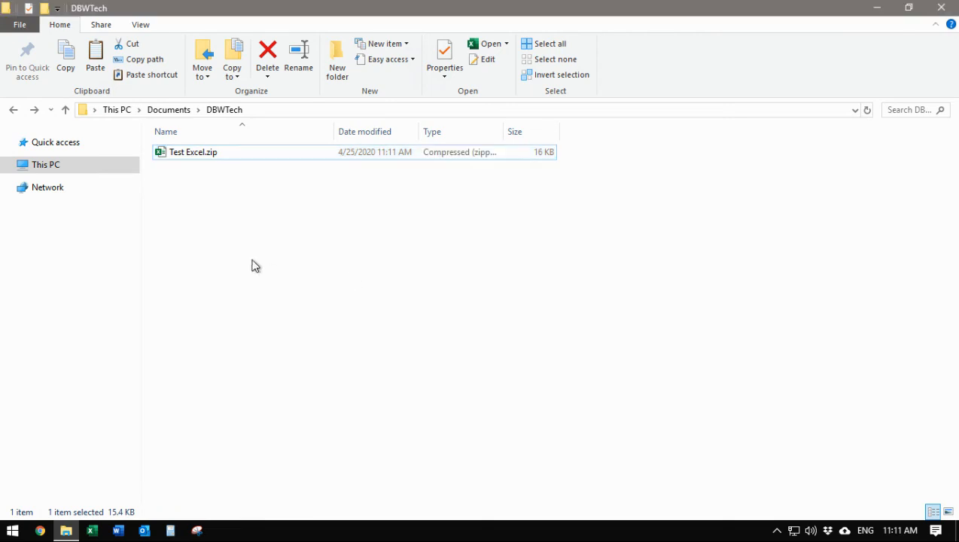
Open sheet3.xml from Test Excel.zip's xl/worksheets folder in Notepad.
double_click(193, 157)
double_click(202, 183)
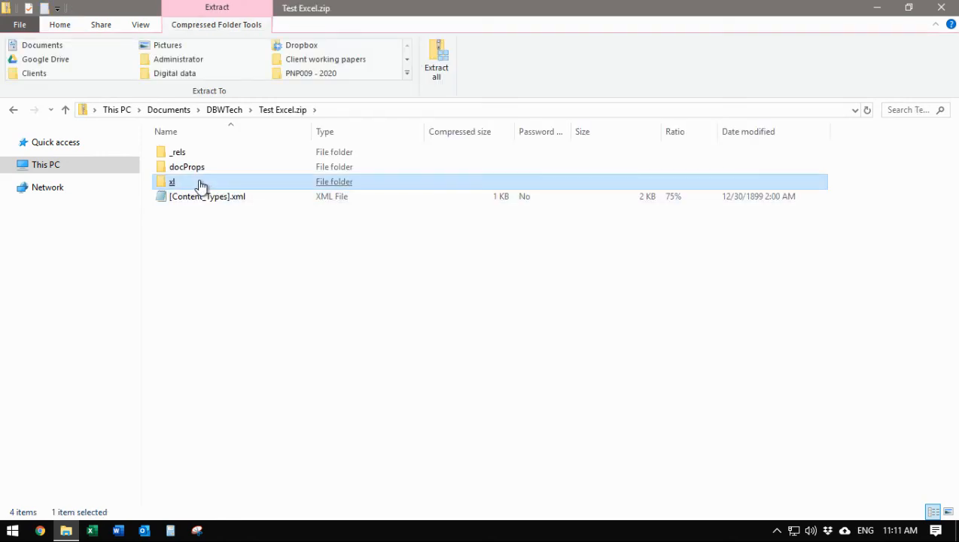
left_click(213, 213)
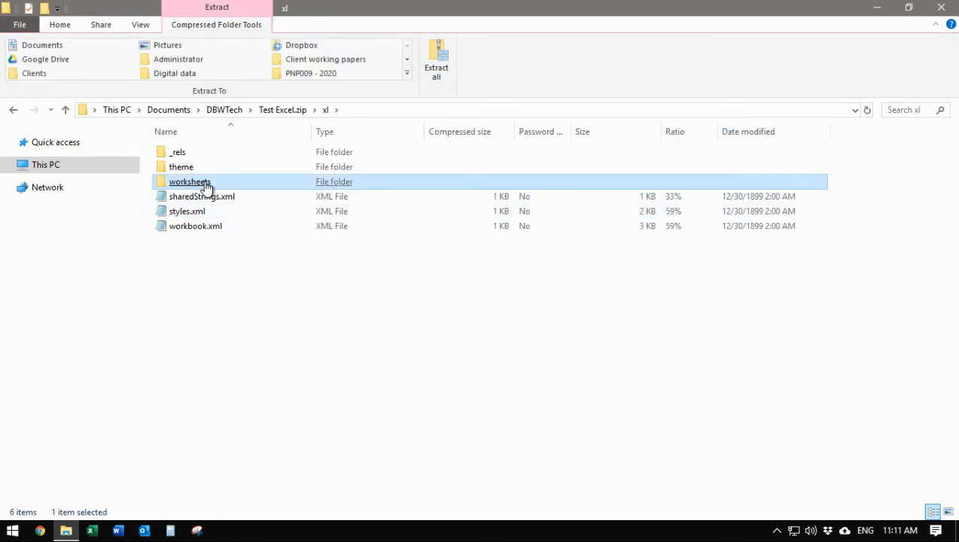
double_click(206, 183)
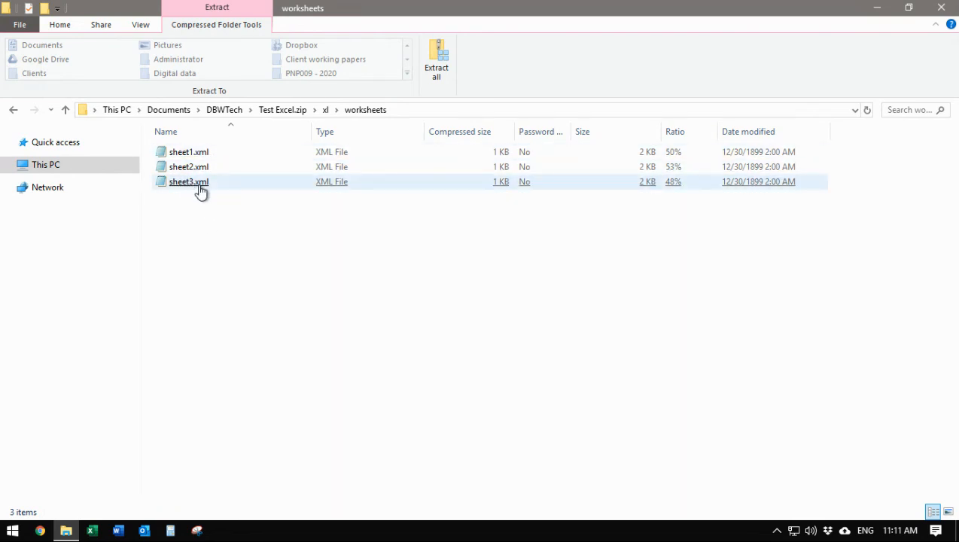
left_click(198, 189)
double_click(198, 189)
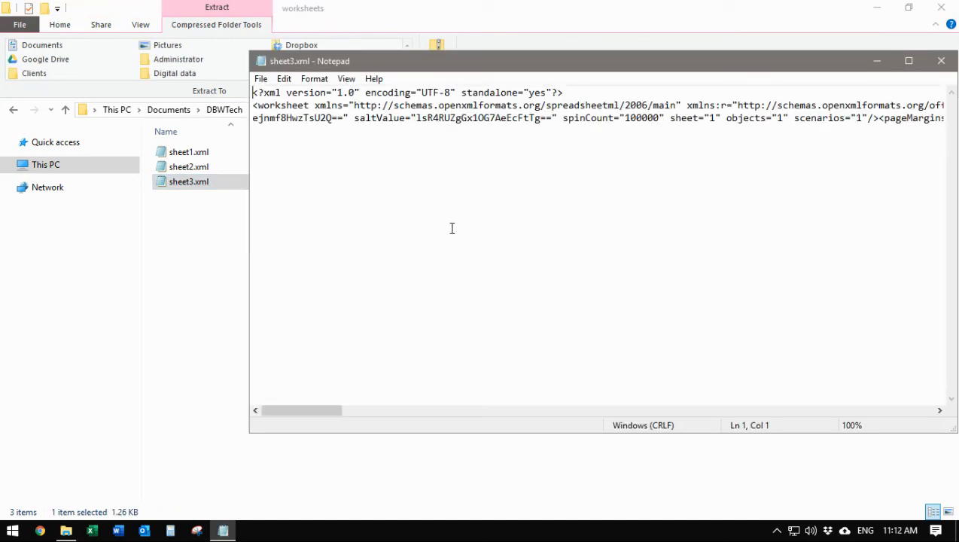
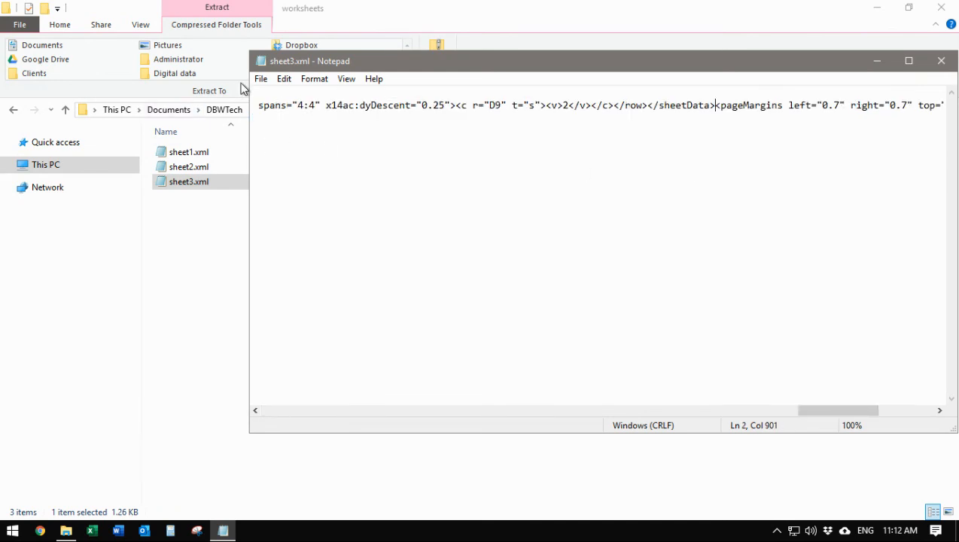
Save the edited sheet3.xml into Documents\DBWTech and close Notepad.
left_click(257, 80)
left_click(279, 128)
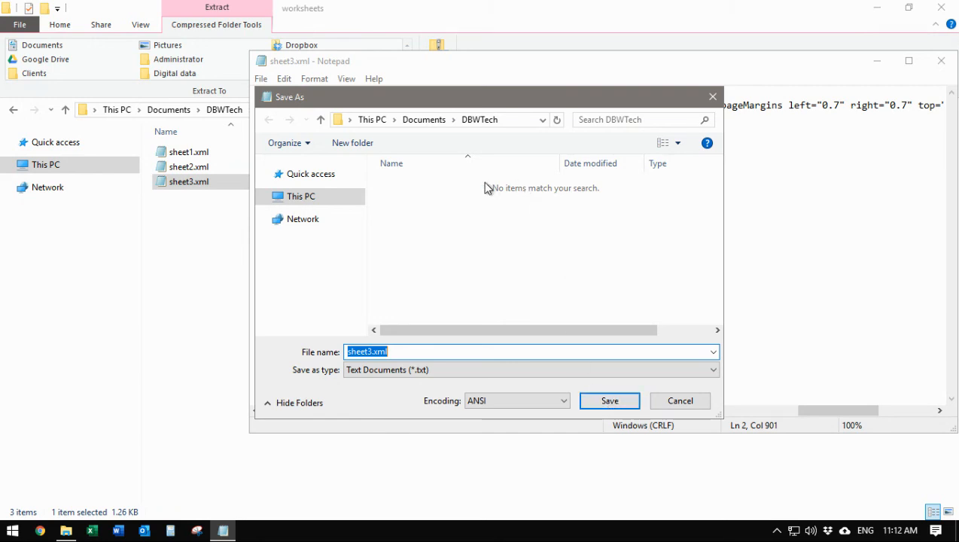
left_click(617, 401)
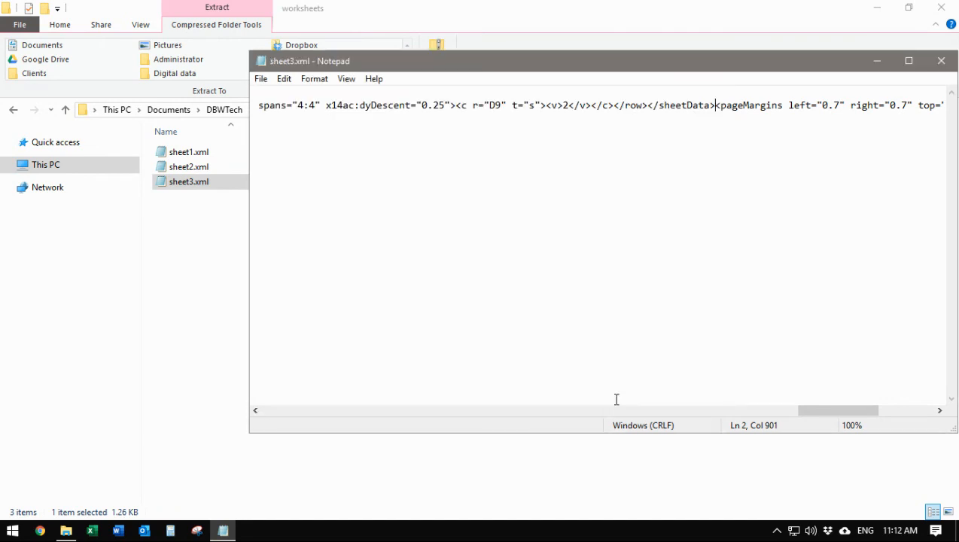
left_click(942, 61)
left_click(577, 262)
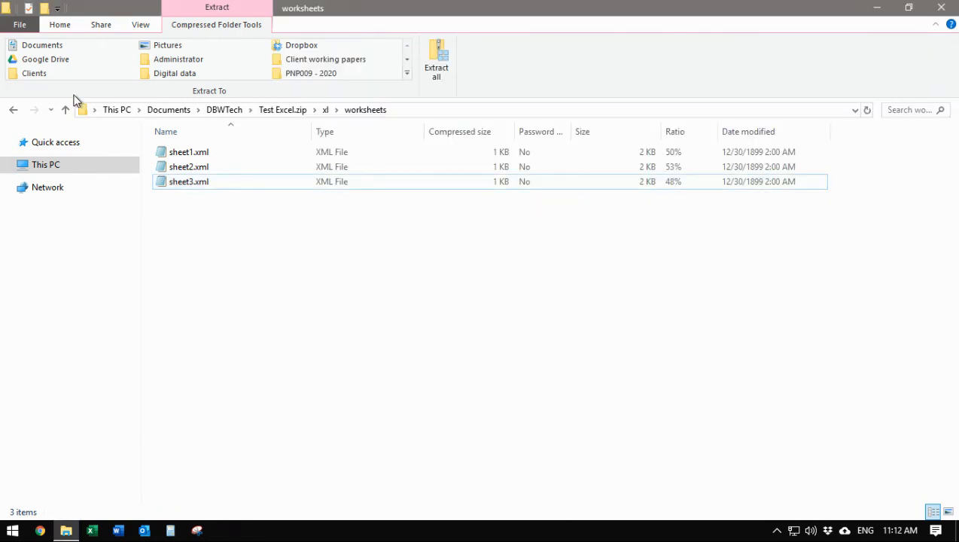
Copy the edited sheet3.xml from the Documents\DBWTech folder.
left_click(174, 110)
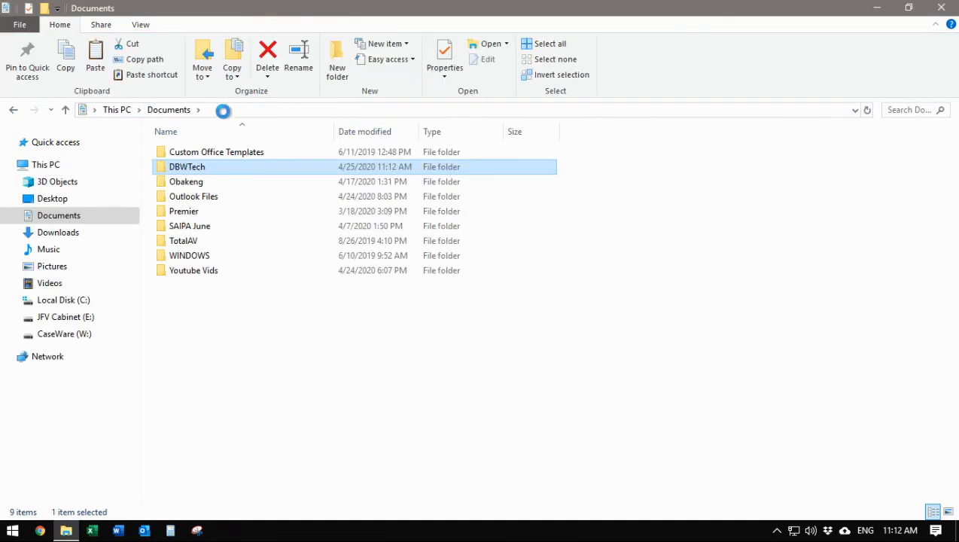
double_click(194, 169)
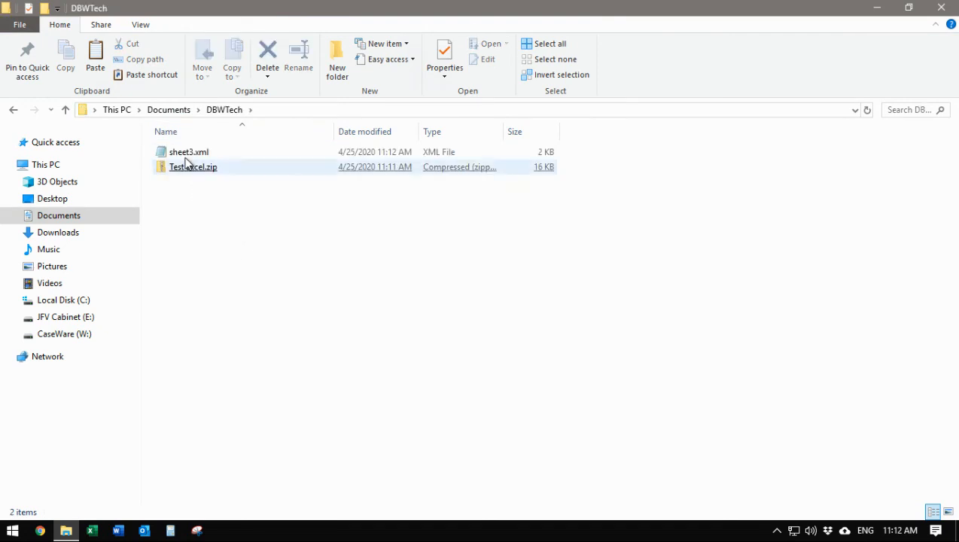
left_click(184, 155)
right_click(188, 154)
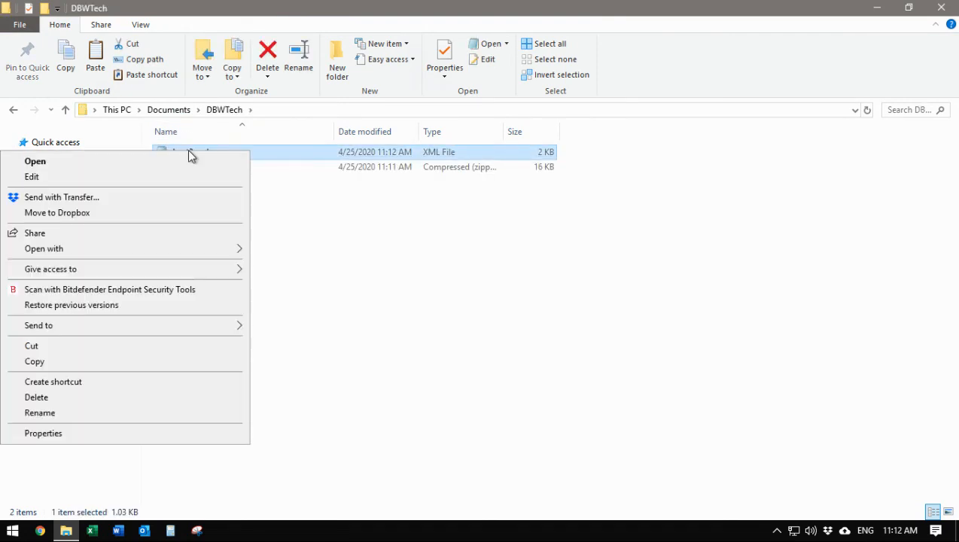
left_click(34, 361)
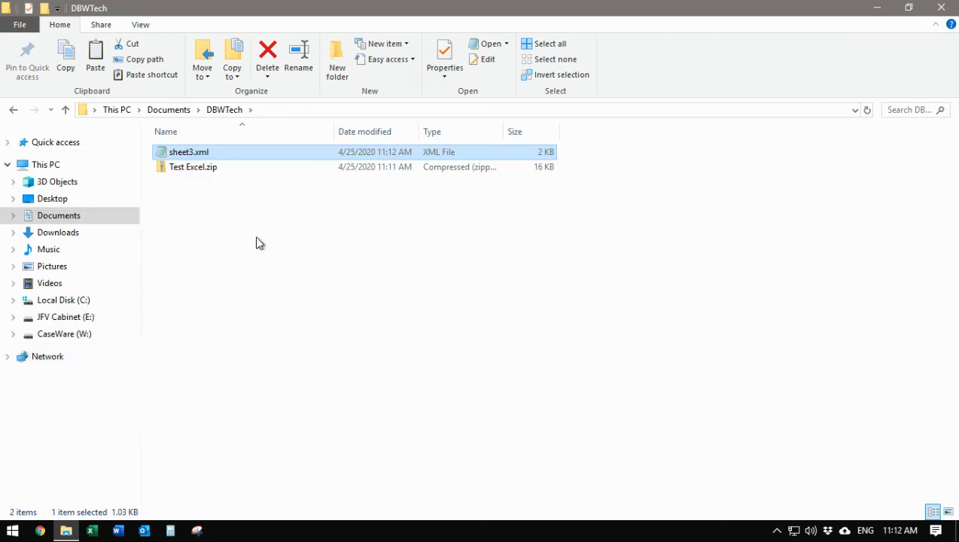
Paste it into Test Excel.zip\xl\worksheets, replacing the old sheet3.xml, and return to DBWTech.
left_click(195, 168)
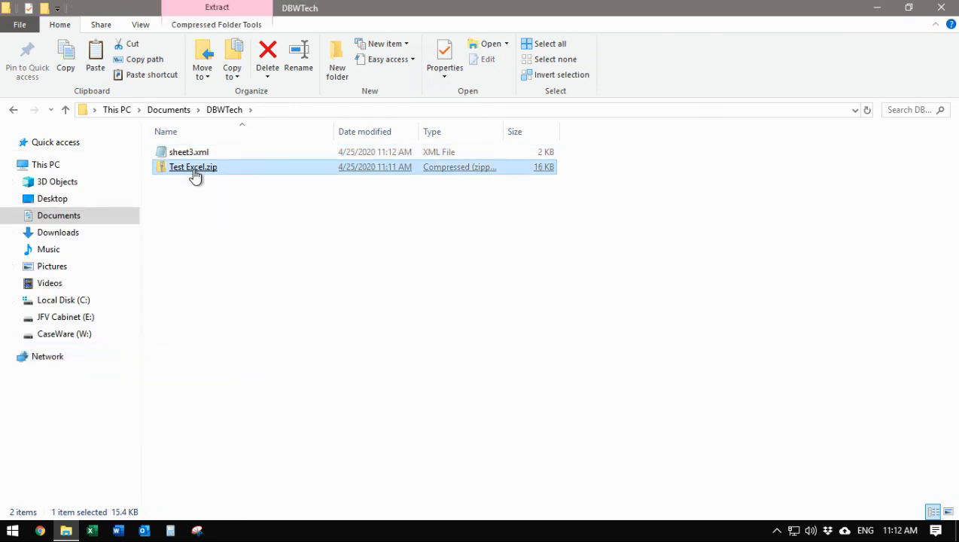
double_click(195, 170)
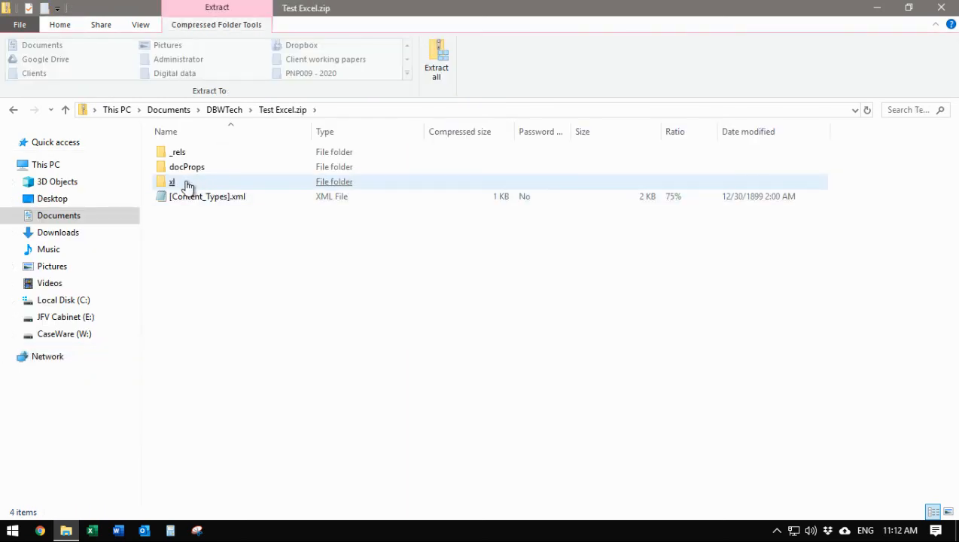
left_click(188, 184)
double_click(189, 185)
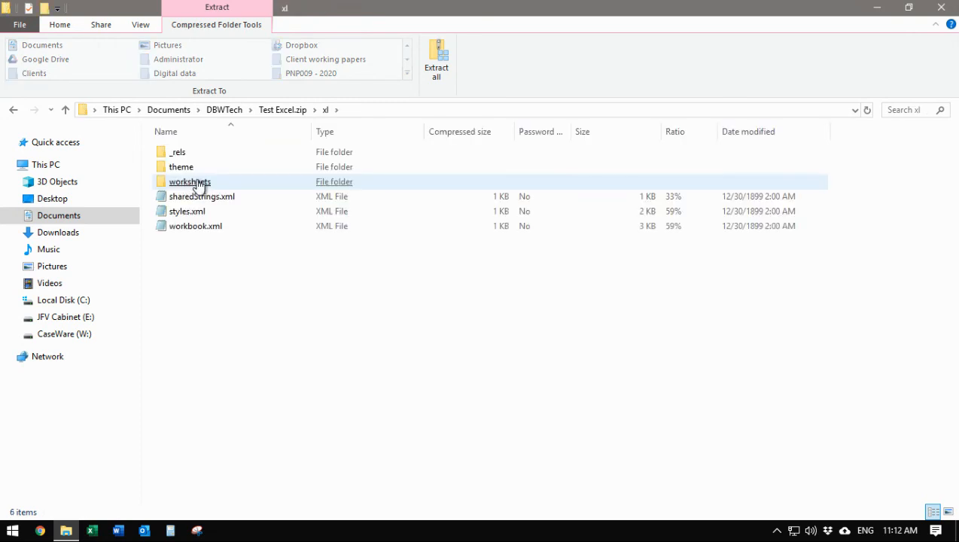
left_click(203, 187)
double_click(204, 186)
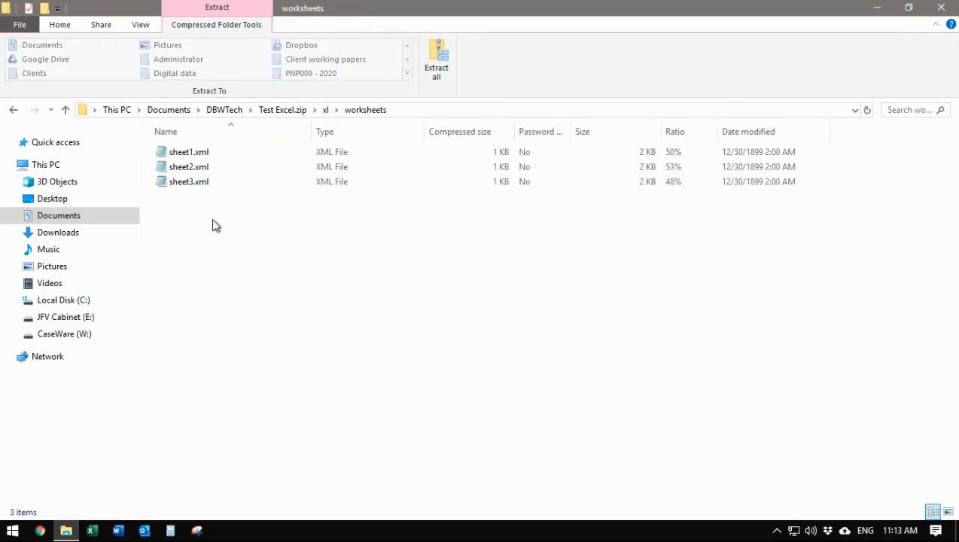
right_click(213, 224)
left_click(153, 298)
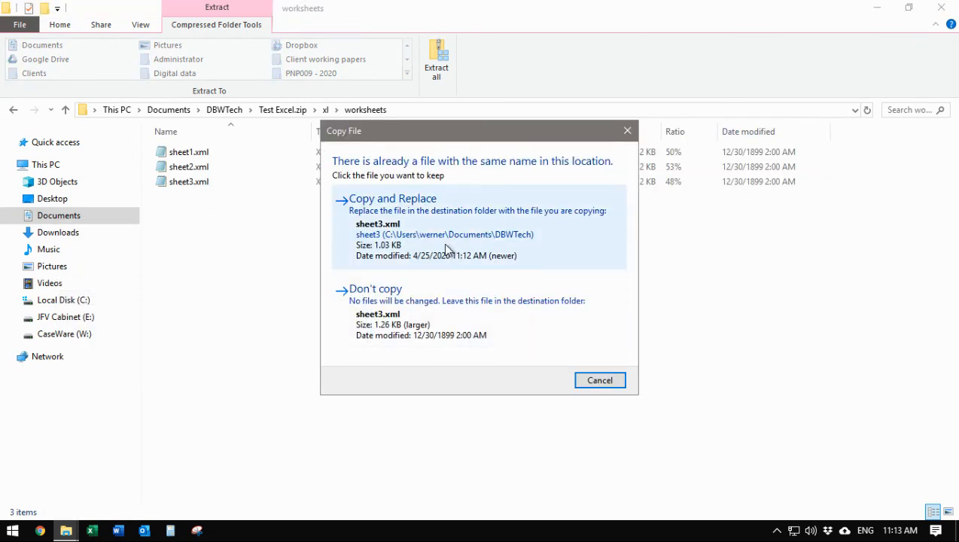
left_click(419, 219)
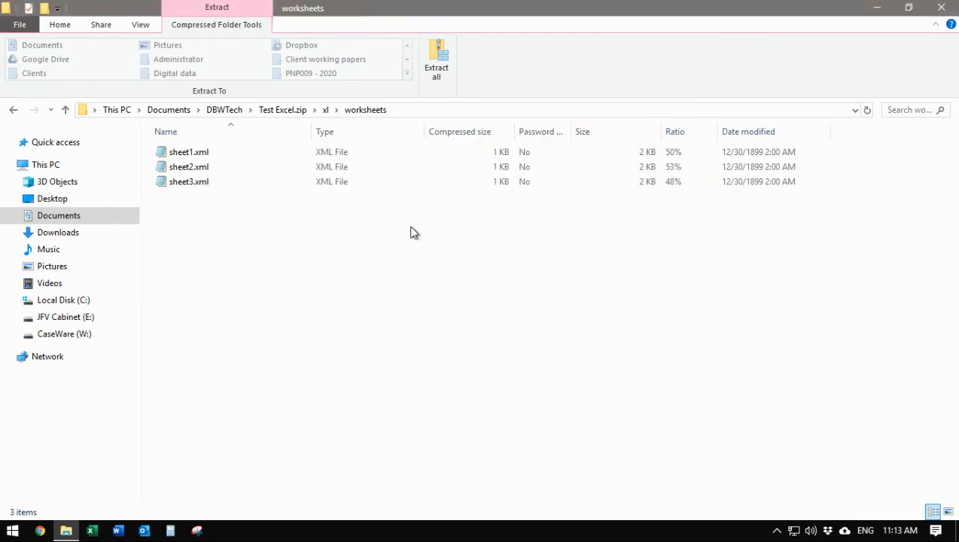
left_click(13, 111)
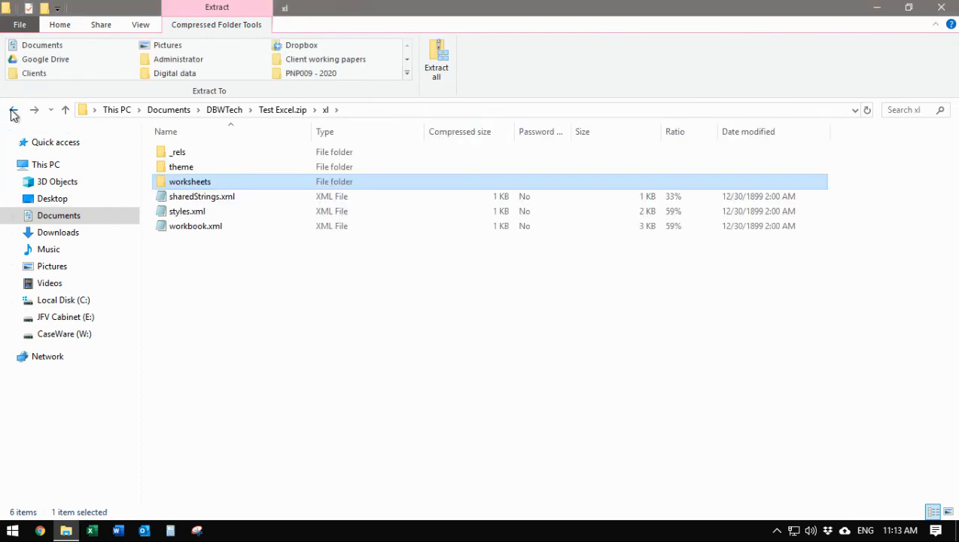
left_click(13, 110)
left_click(13, 111)
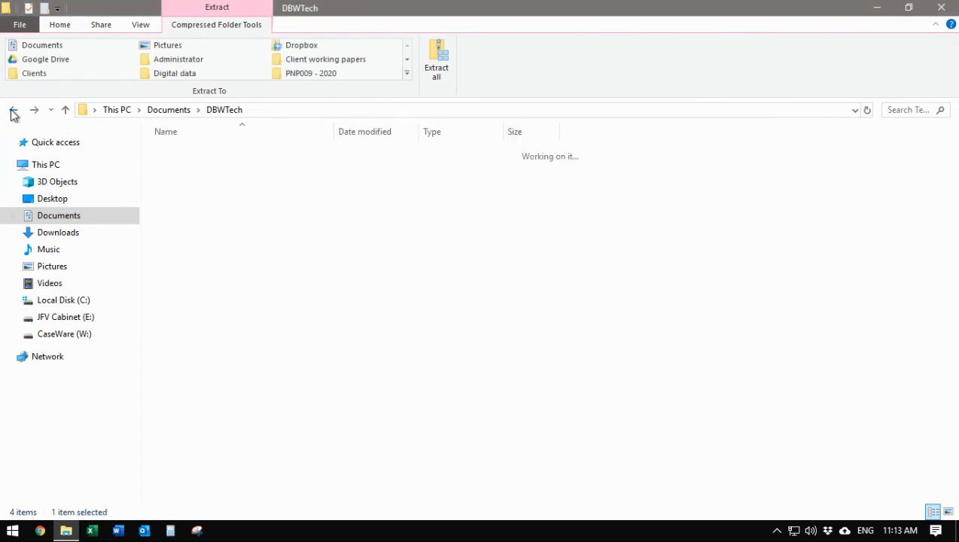
Rename Test Excel.zip back to Test Excel.xlsx and open it in Excel.
right_click(199, 180)
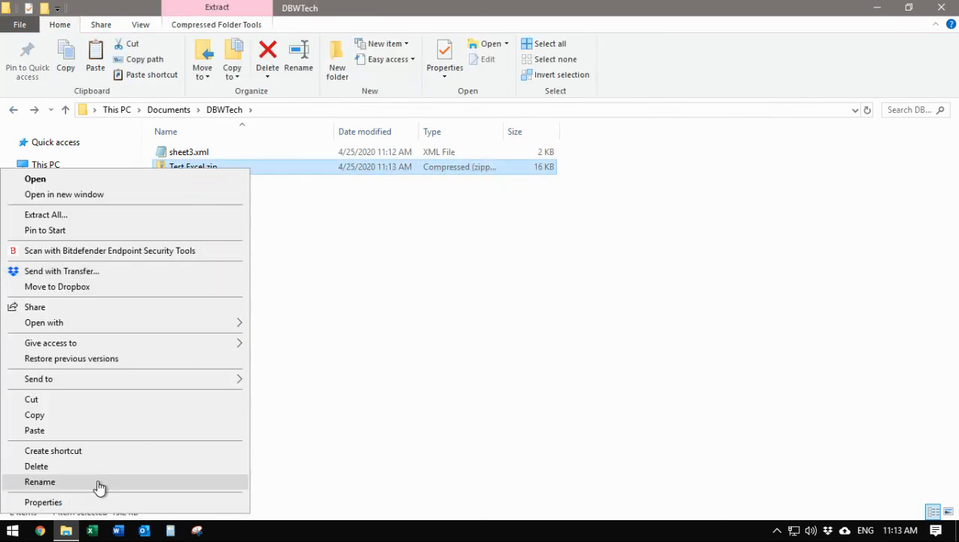
left_click(98, 488)
key("End")
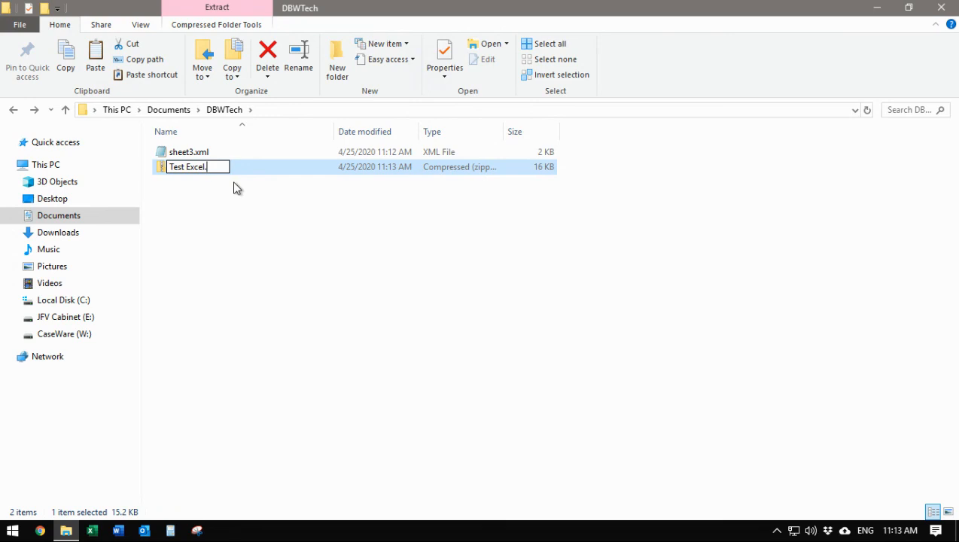
type("xlsx")
key("Return")
key("Return")
left_click(215, 172)
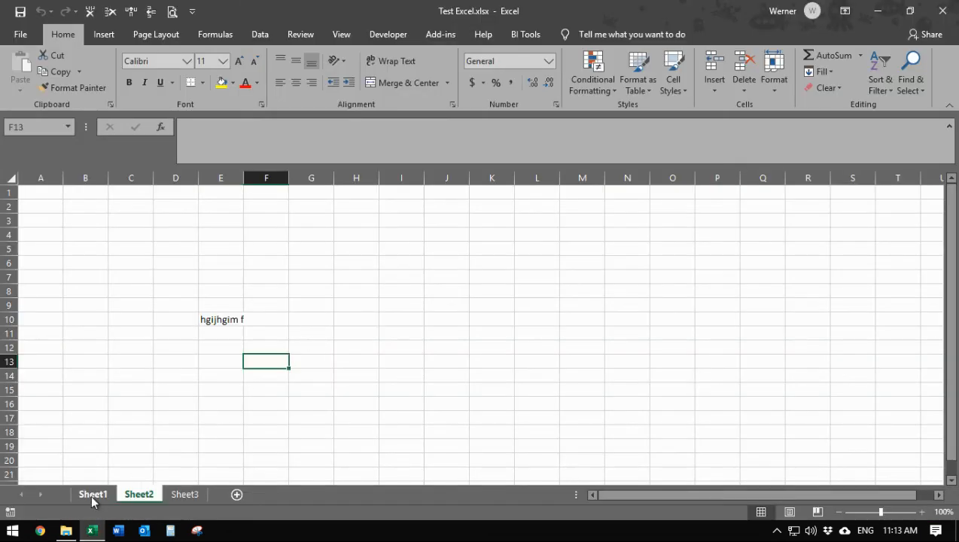
Confirm Sheet1 blocks editing D5 while Sheet3 accepts 'fghfg' in D10.
left_click(91, 495)
double_click(170, 250)
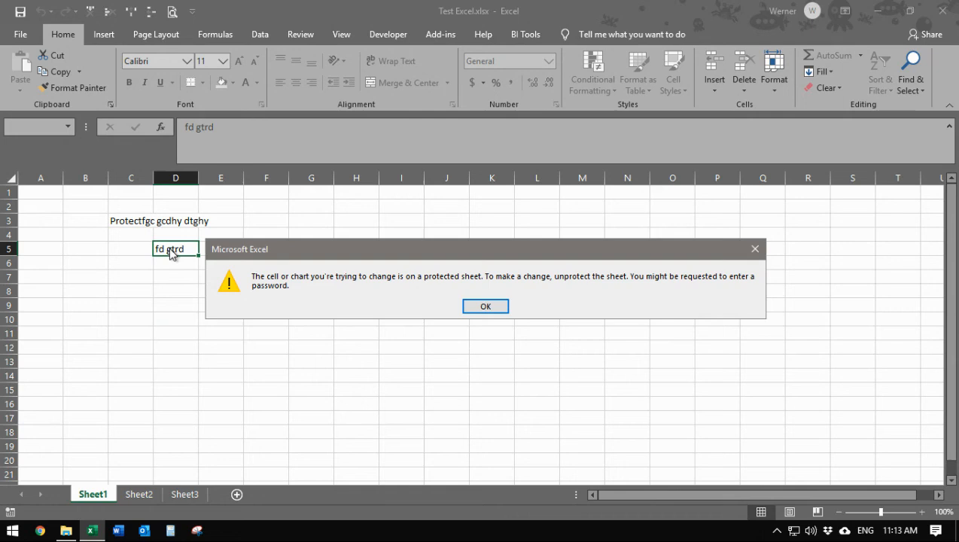
left_click(484, 305)
left_click(182, 496)
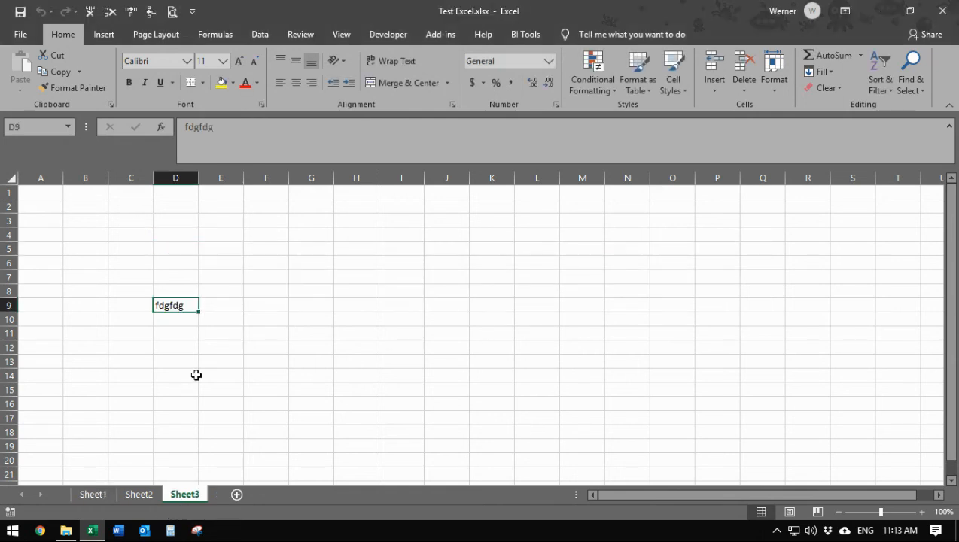
double_click(186, 304)
left_click(185, 322)
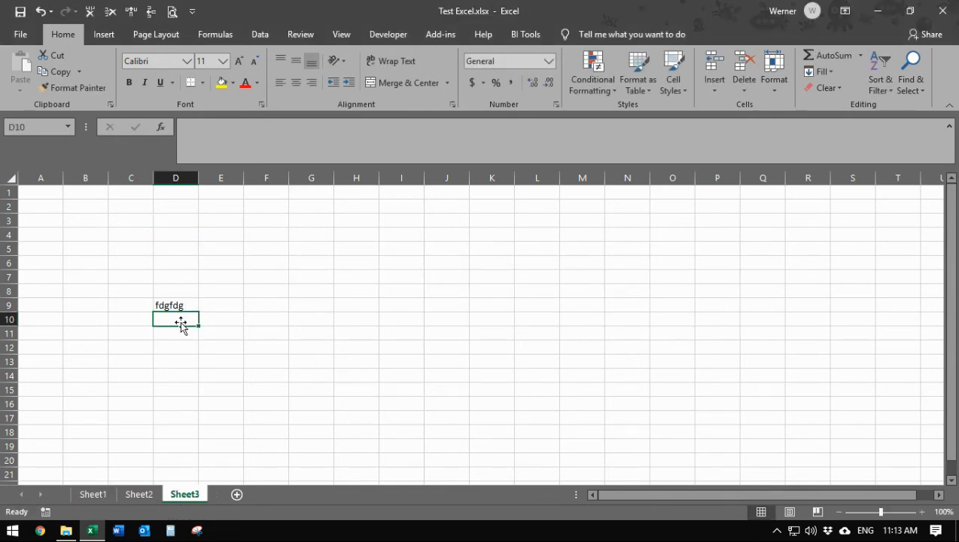
type("fghfgh")
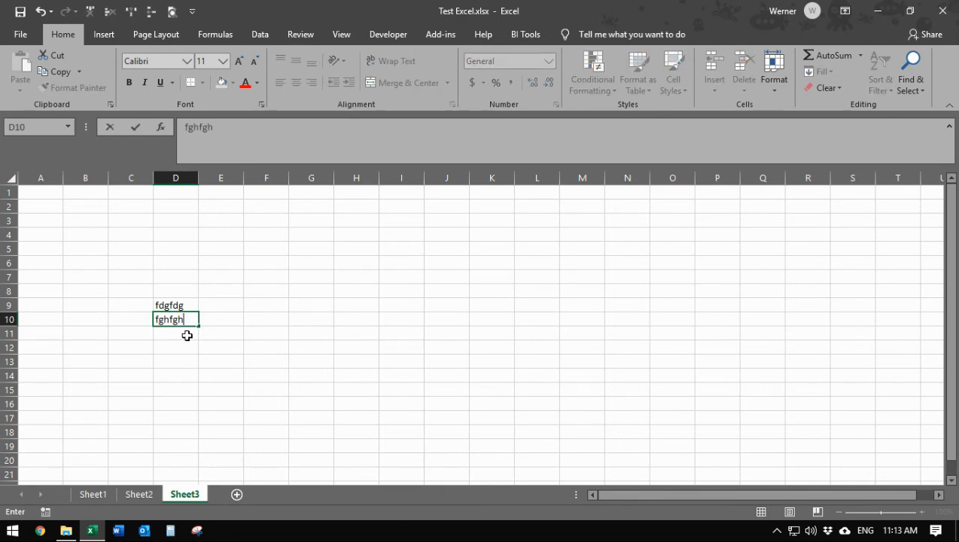
left_click(187, 335)
Close the workbook without saving and minimize File Explorer to the desktop.
left_click(932, 17)
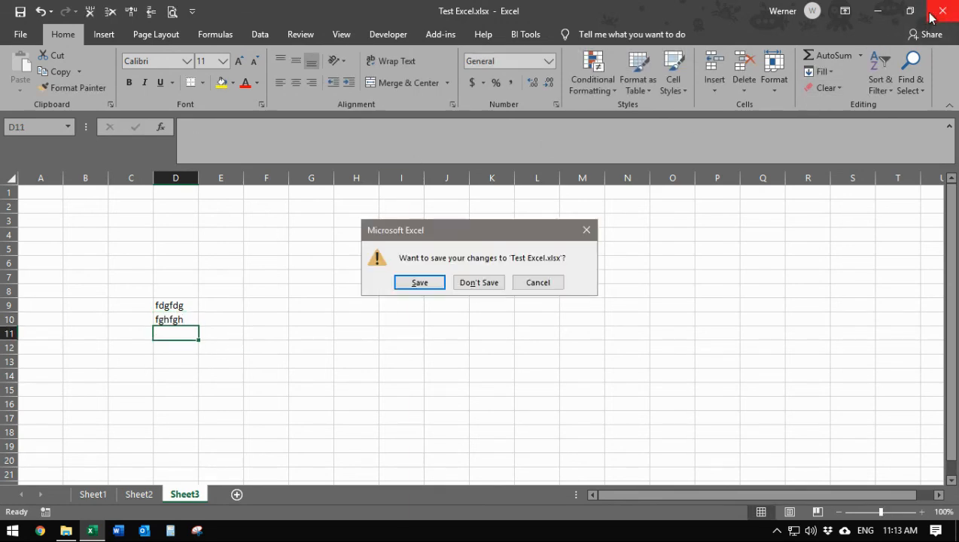
left_click(488, 281)
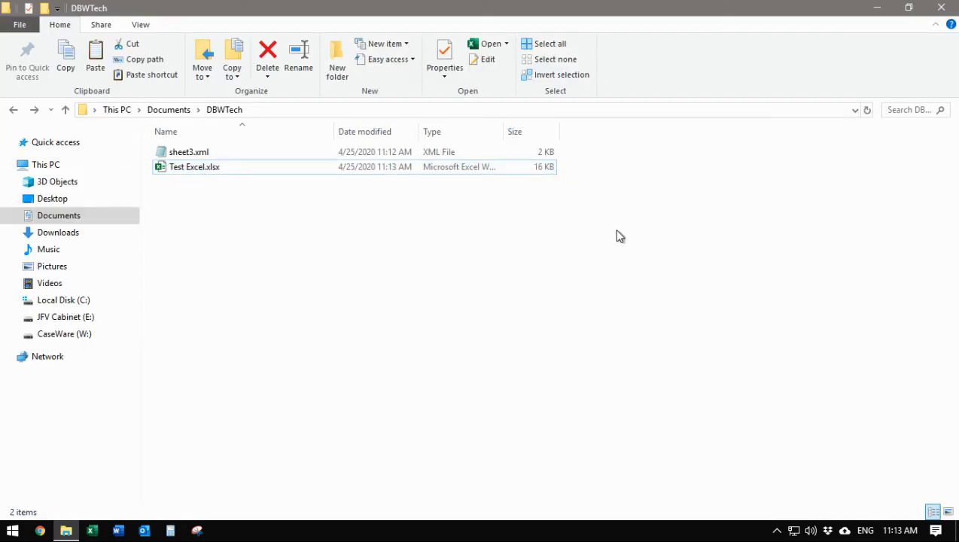
left_click(878, 9)
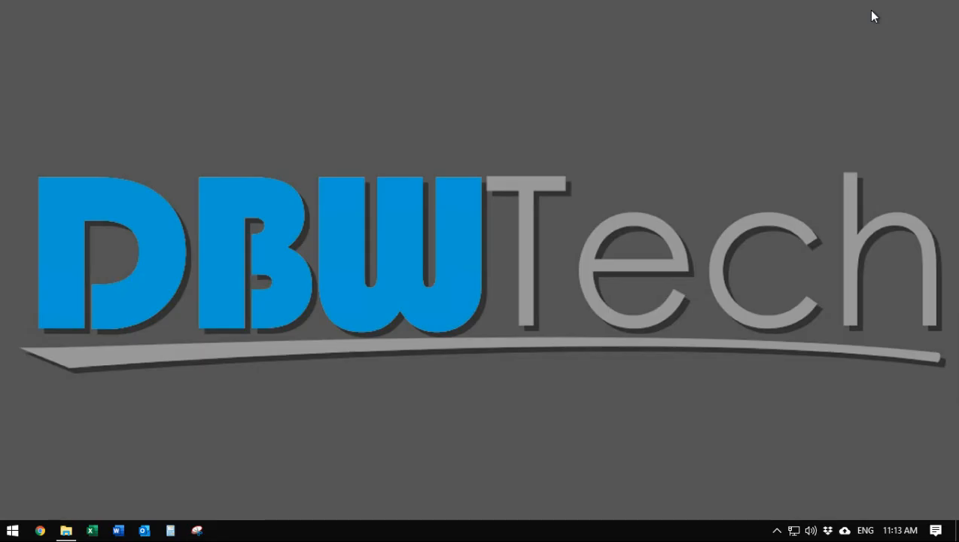